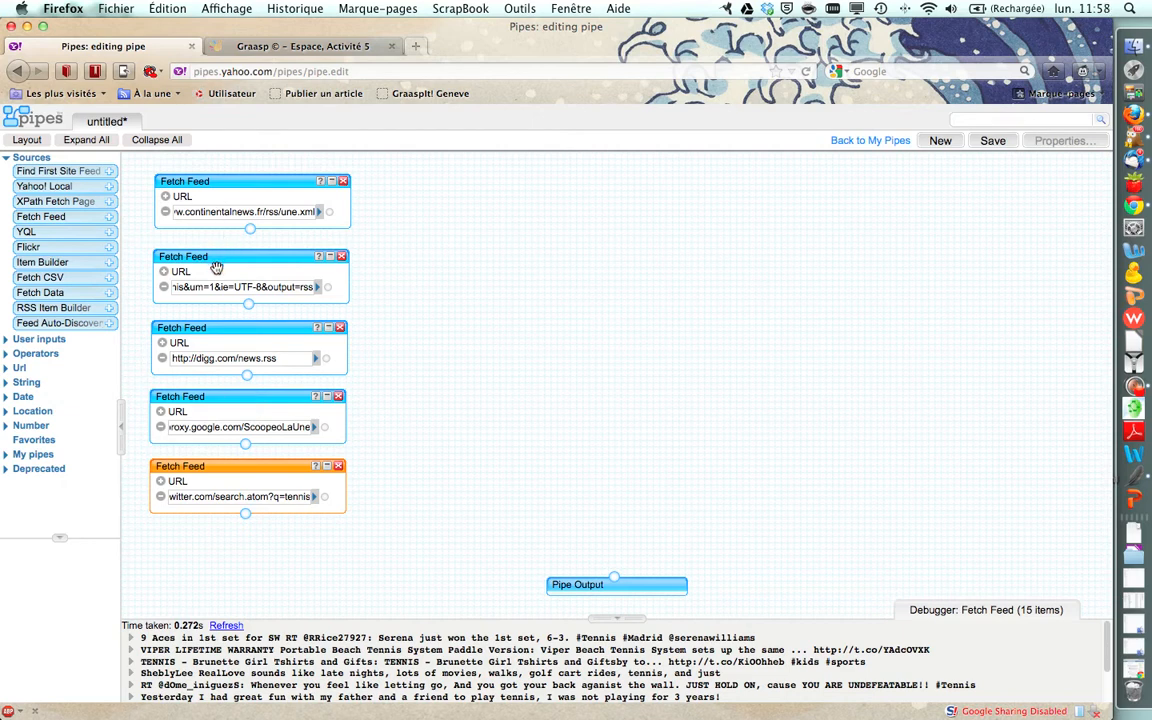
Examine the beginning of the second Fetch Feed's Google News URL, along with the Digg and Twitter feed URLs.
click(172, 287)
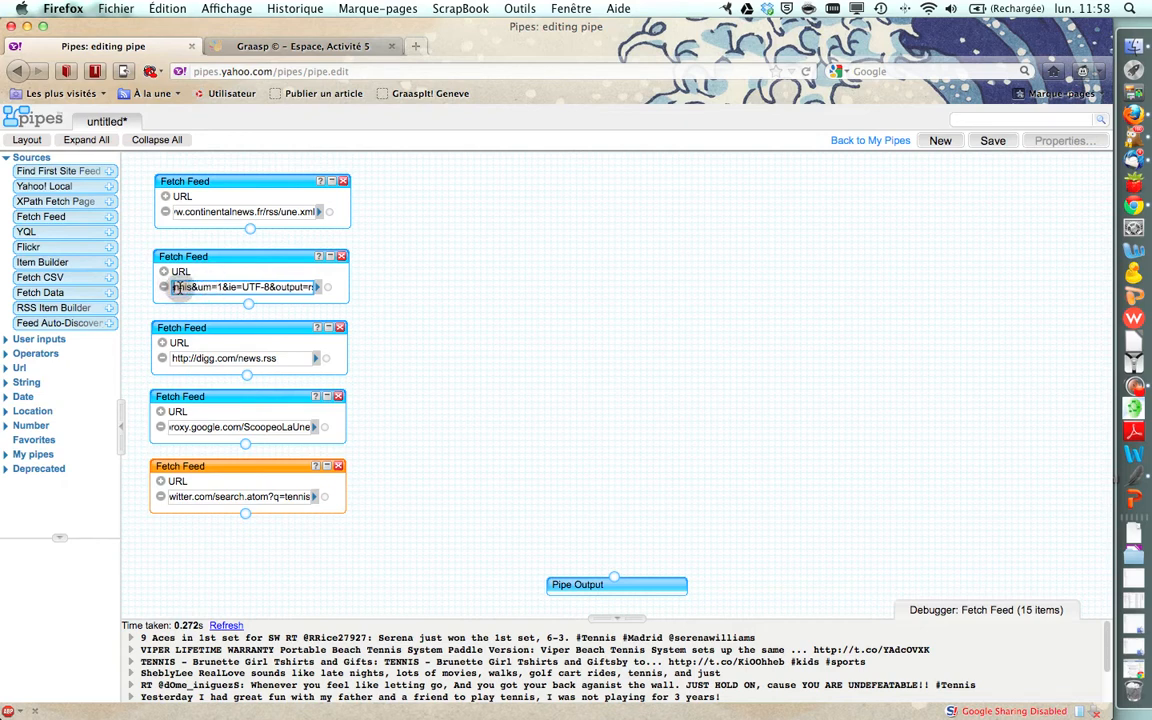
key(Left)
key(Left)
key(Left)
key(Left)
key(Left)
key(Left)
key(Left)
key(Left)
key(Left)
key(Left)
key(Left)
key(Left)
key(Left)
key(Left)
key(Left)
key(Left)
key(Left)
key(Left)
key(Left)
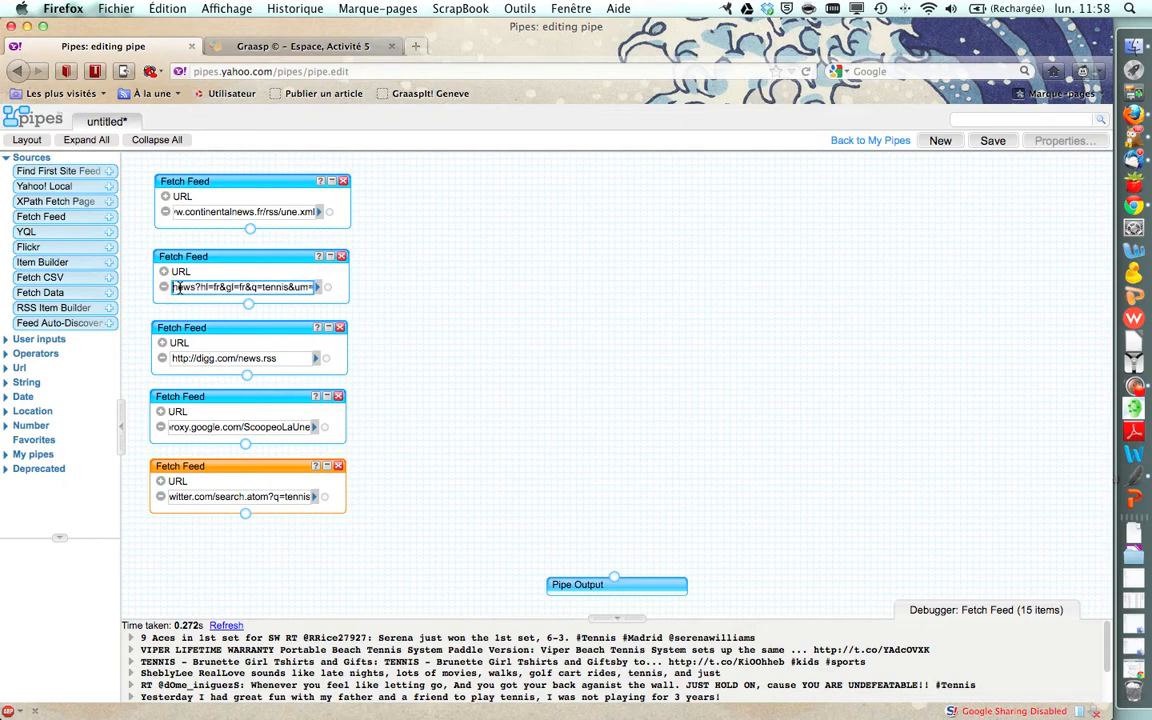
key(Left)
key(Left)
key(Left)
key(Left)
key(Left)
key(Left)
key(Left)
key(Left)
key(Left)
key(Left)
key(Left)
key(Left)
key(Left)
key(Left)
key(Left)
key(Left)
key(Left)
key(Left)
key(Left)
key(Left)
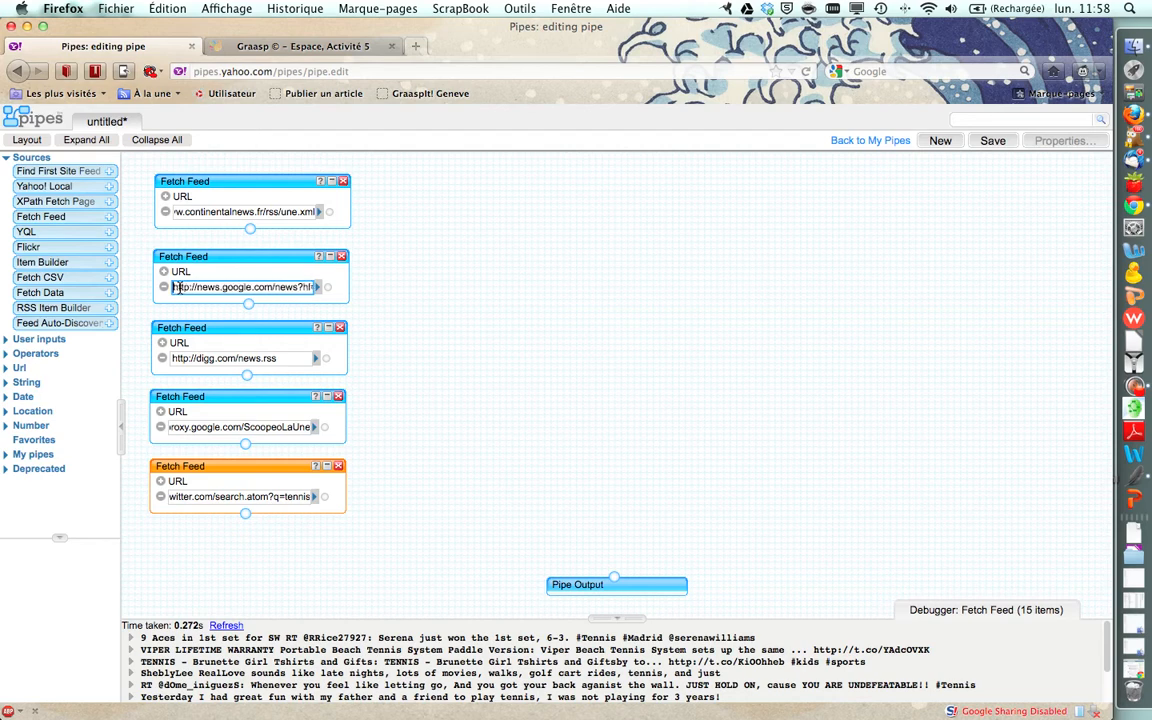
click(240, 358)
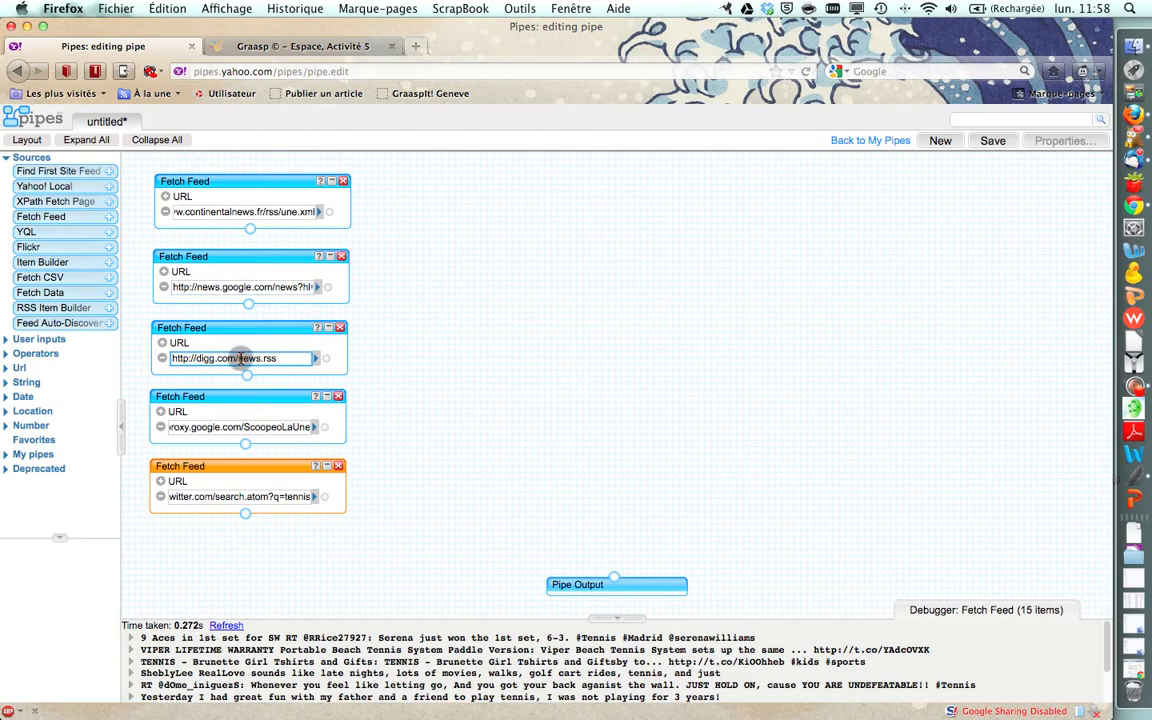
click(232, 497)
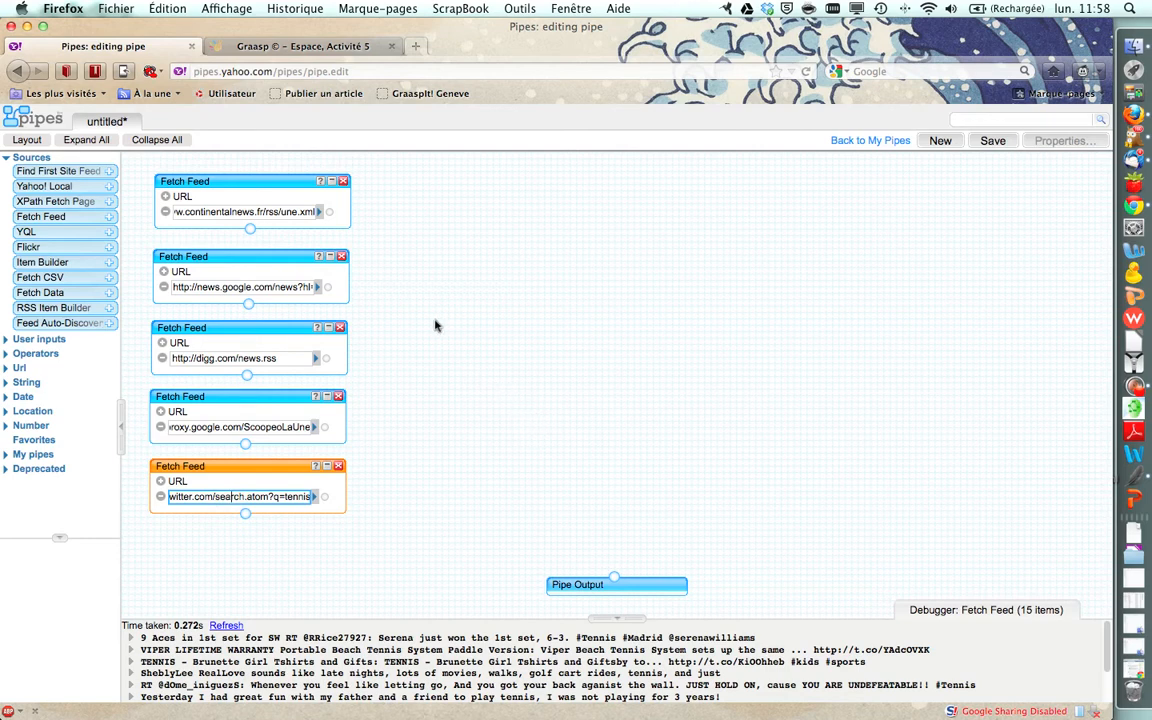
Examine the tennis search term in the Google News and Twitter feed URLs, and preview the ScoopeoLaUne feed's items.
click(282, 289)
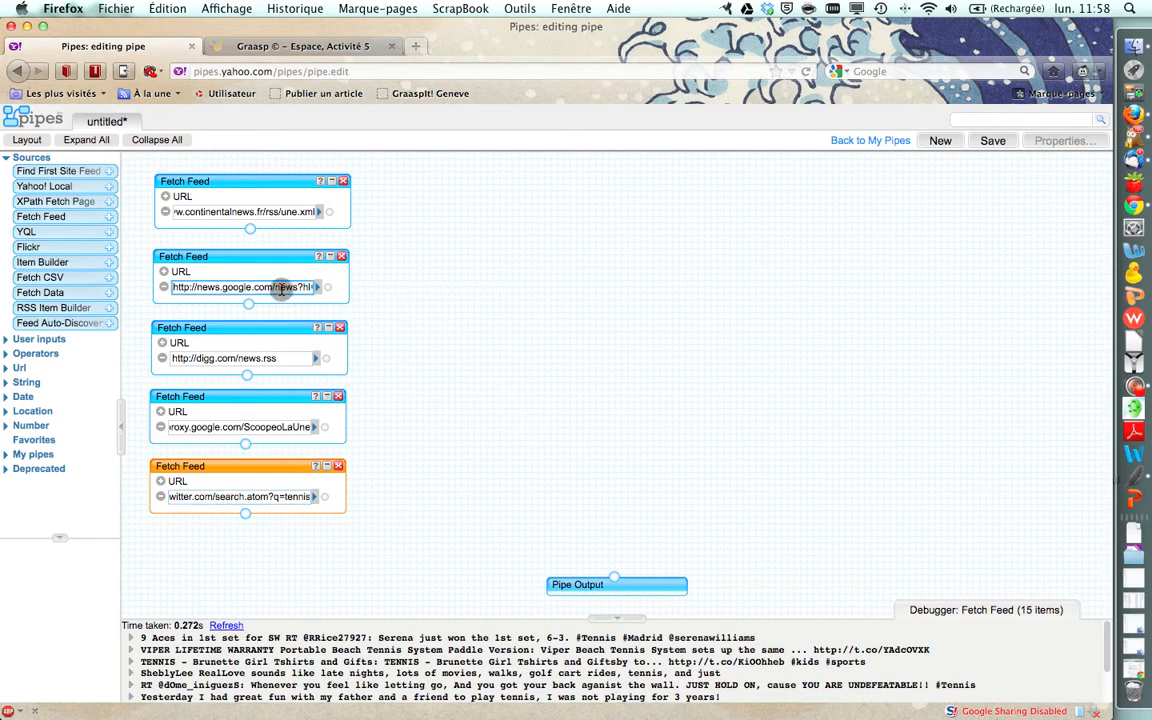
key(Right)
key(Right)
key(Right)
key(Right)
key(Right)
key(Right)
key(Right)
key(Right)
key(Right)
key(Right)
key(Right)
key(Right)
key(Right)
key(Right)
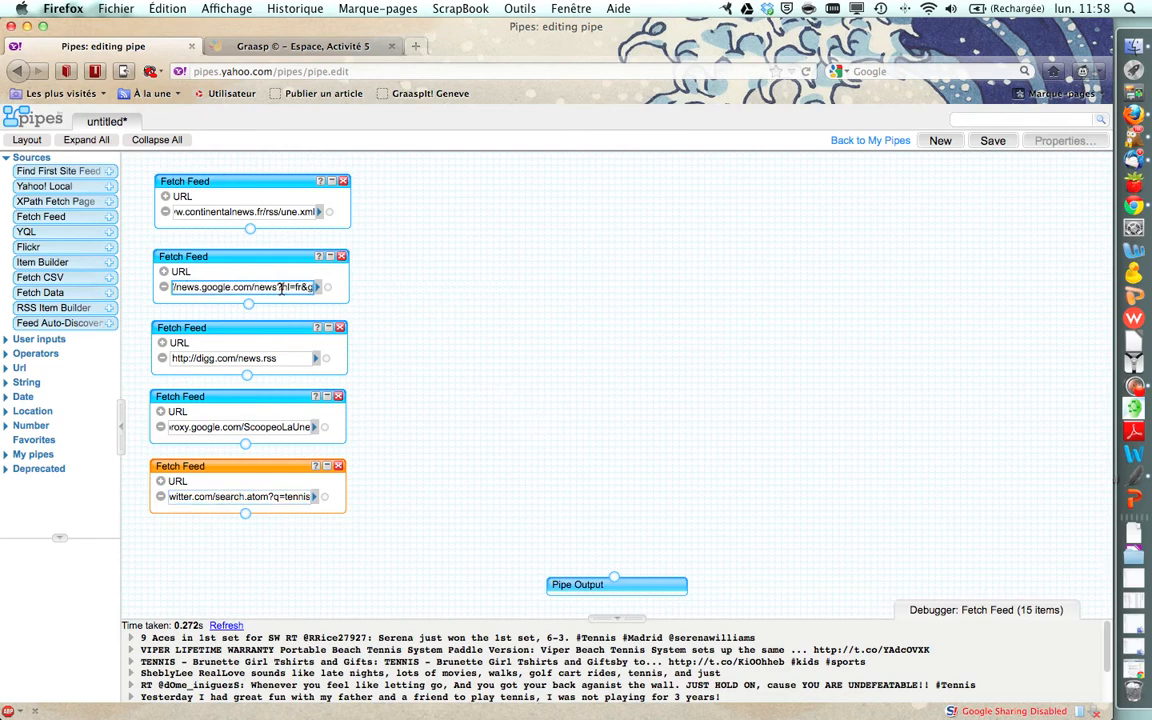
key(Right)
key(Right)
key(Right)
key(Right)
key(Right)
key(Right)
key(Right)
key(Right)
key(Right)
key(Right)
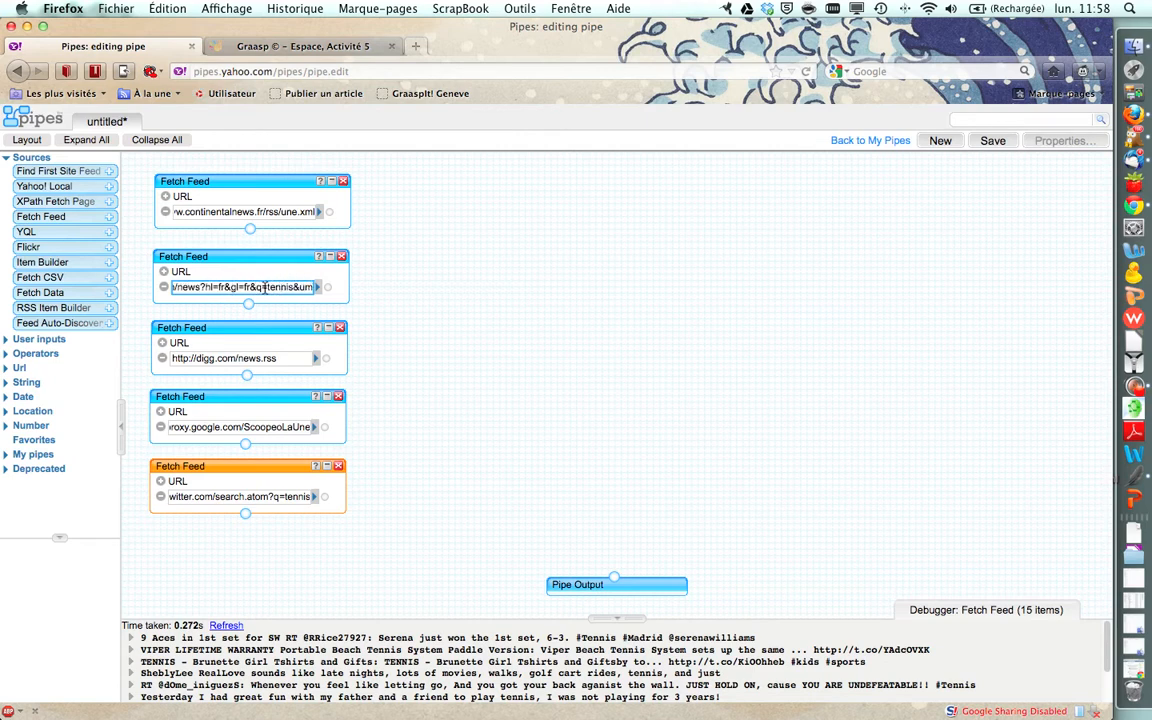
drag(266, 287, 290, 287)
click(293, 287)
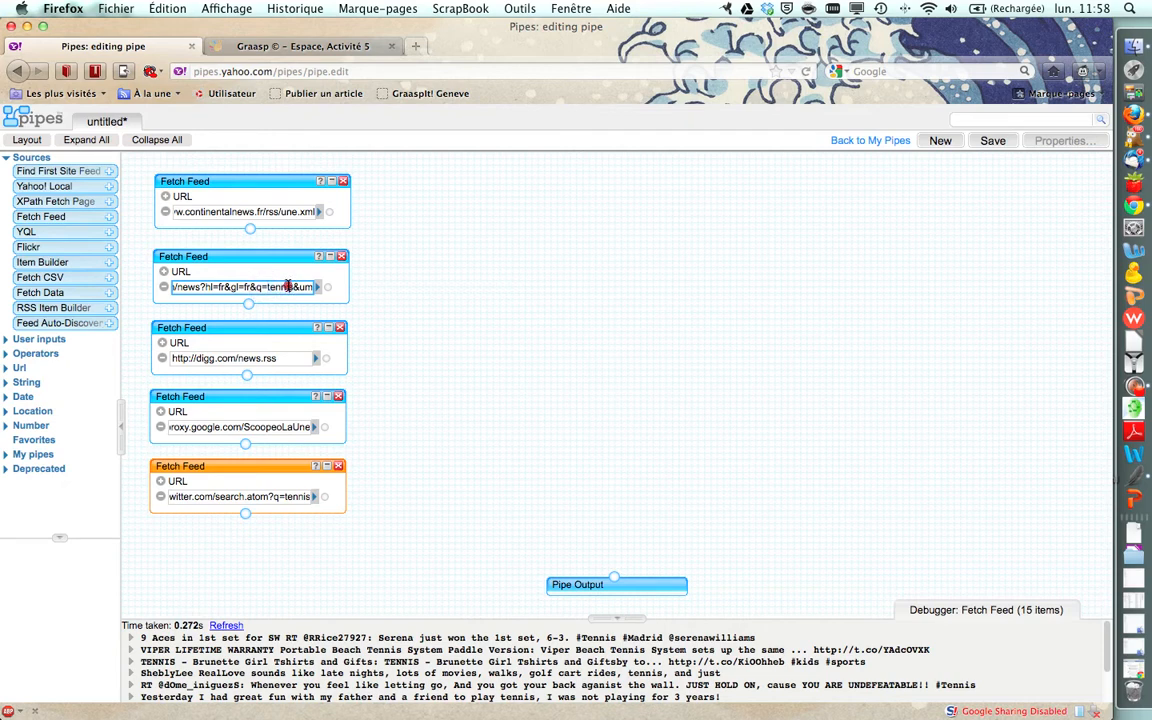
click(280, 497)
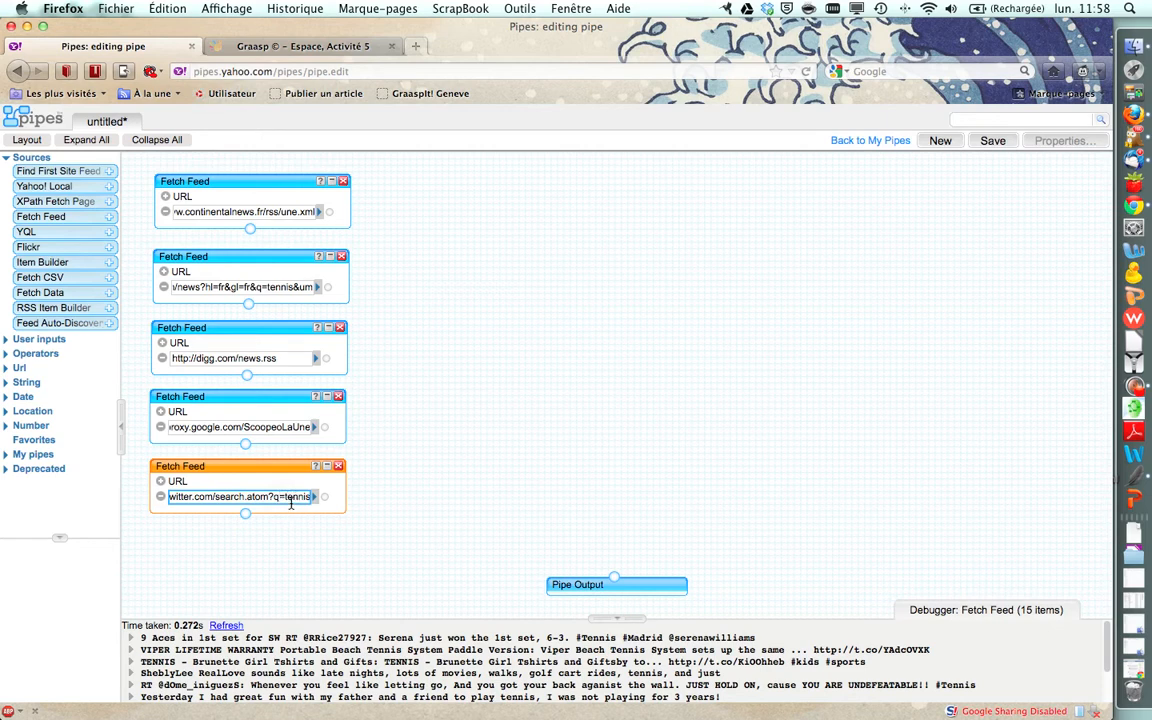
click(256, 420)
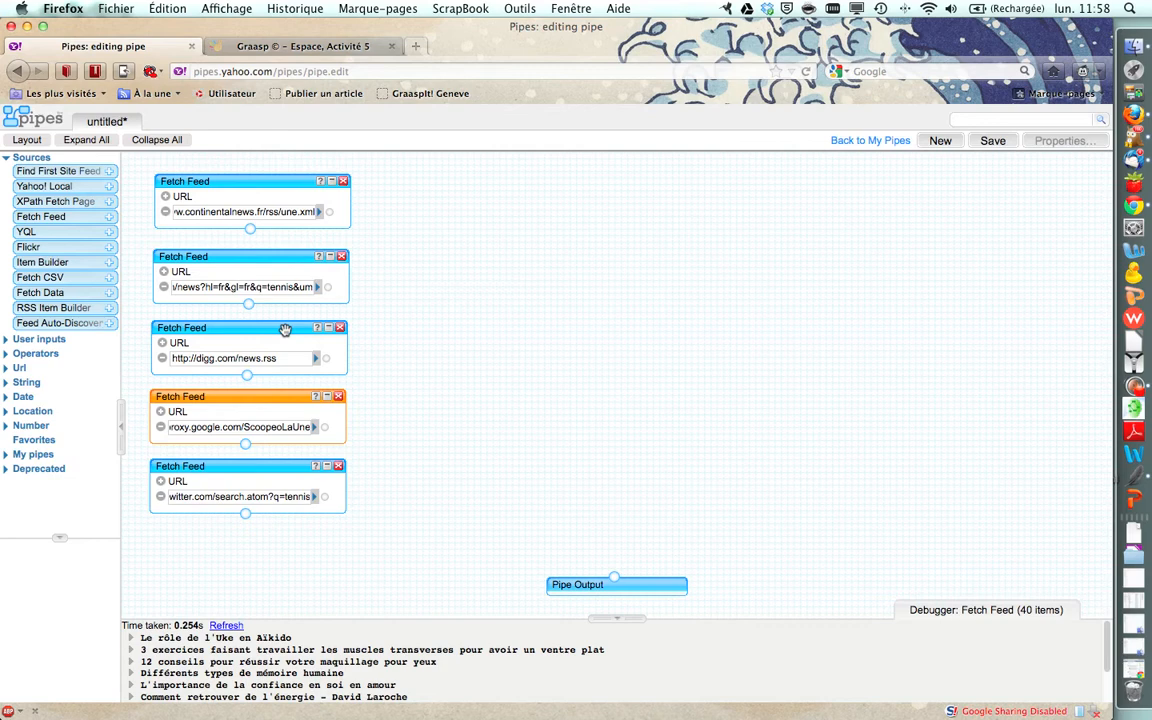
Add a Filter operator to the canvas and connect the output of the continentalnews.fr Fetch Feed to its input.
click(31, 159)
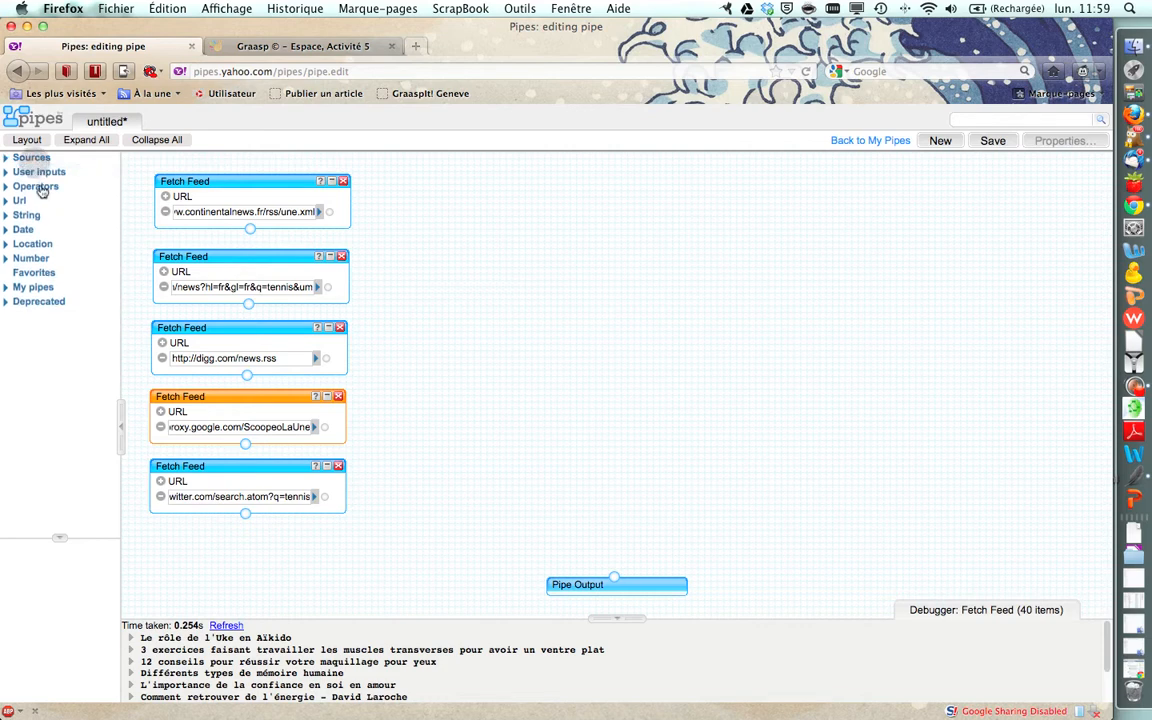
click(35, 186)
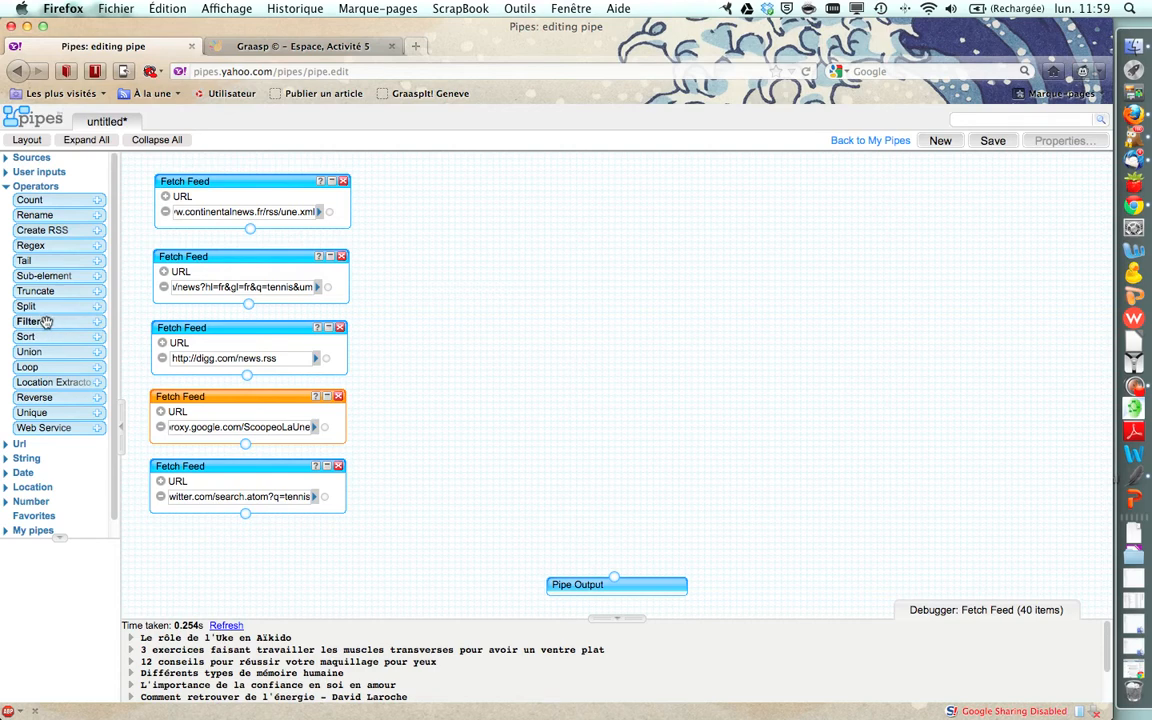
drag(46, 321, 586, 262)
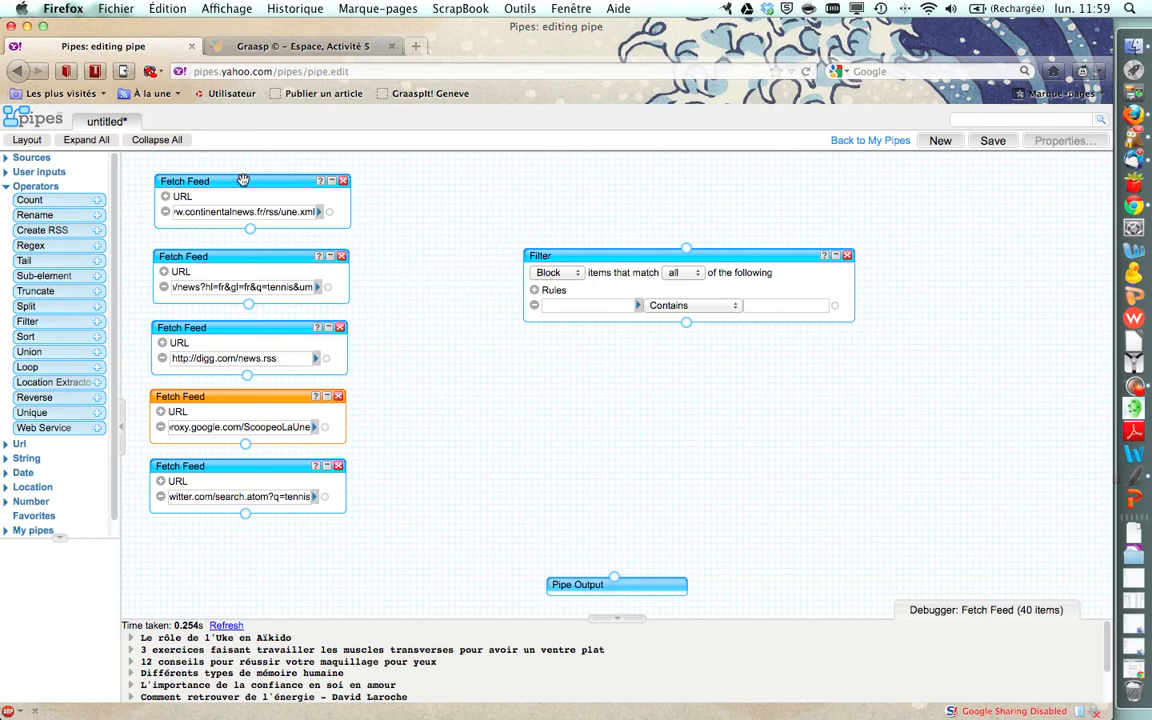
click(229, 212)
drag(250, 230, 593, 280)
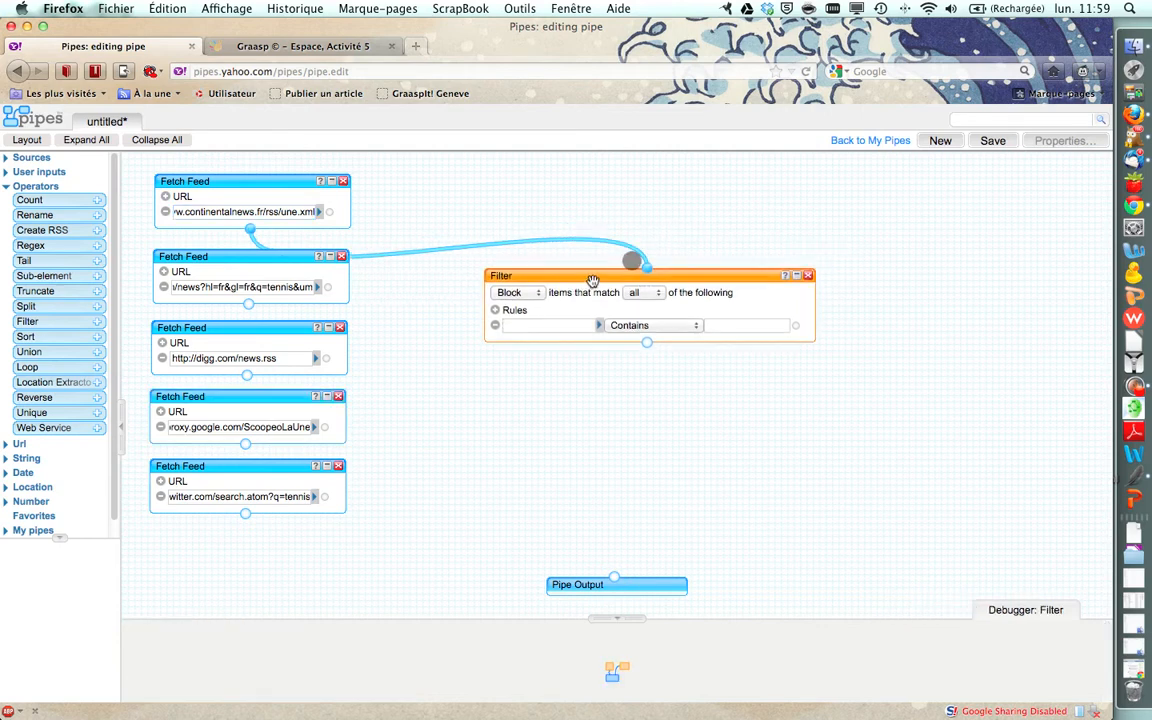
Set the Filter to Permit items that match any of the rules.
click(527, 294)
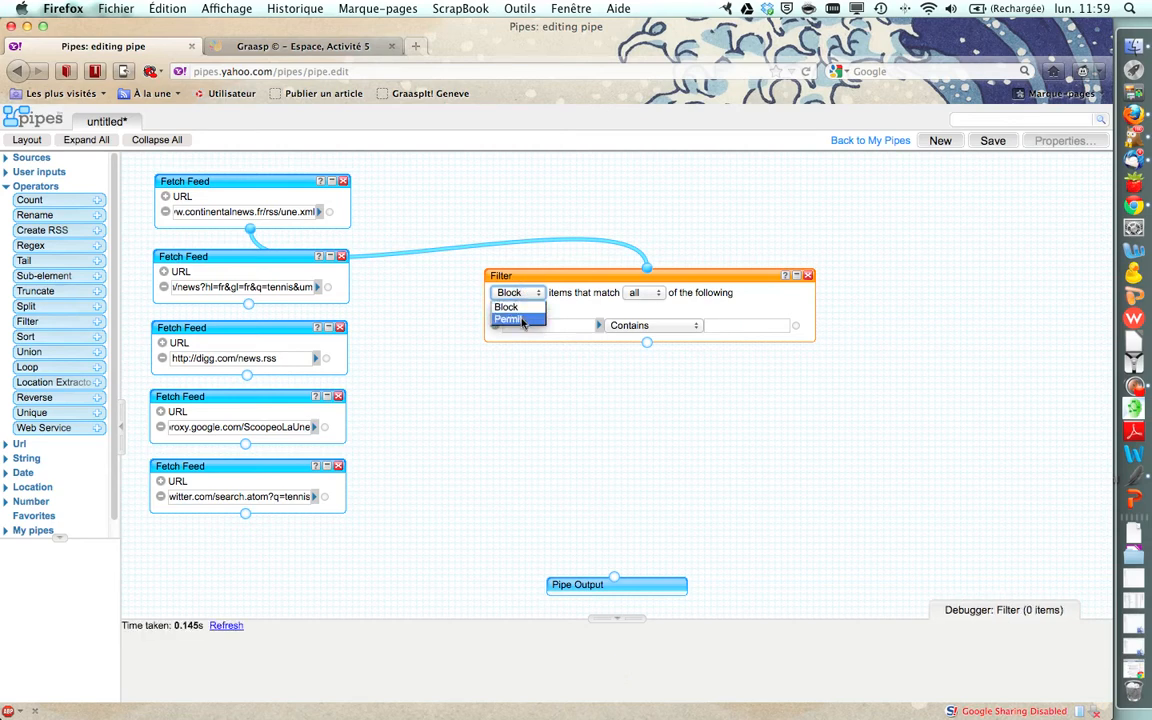
click(521, 320)
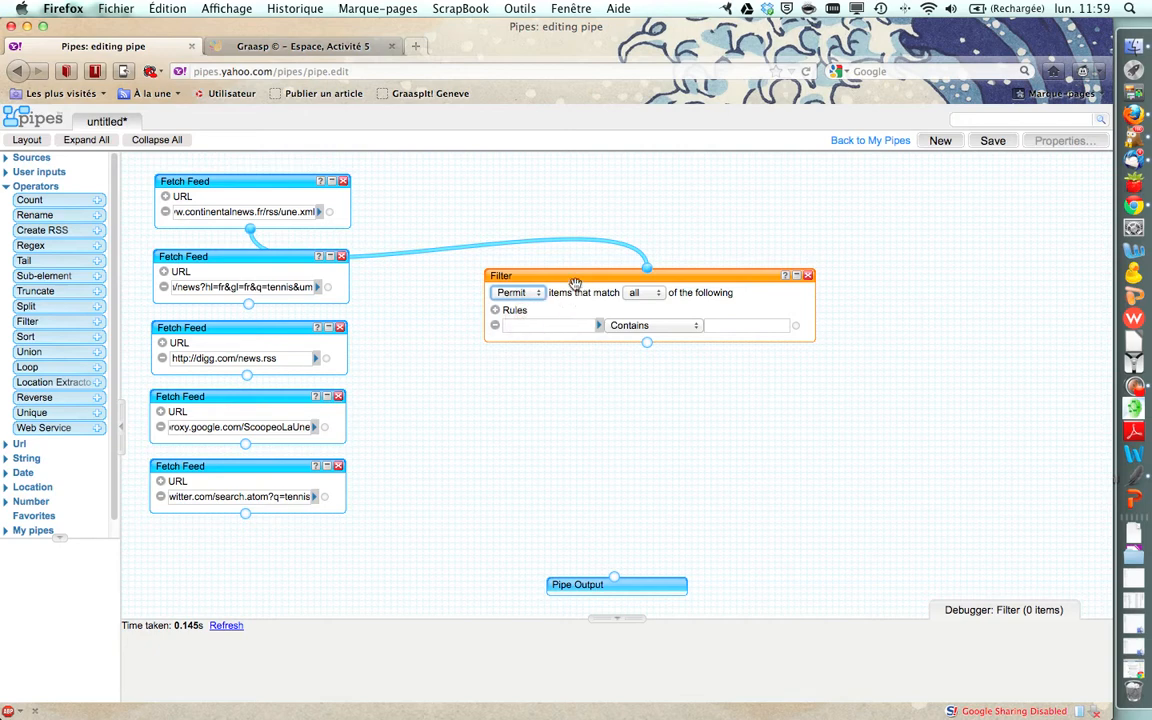
click(645, 294)
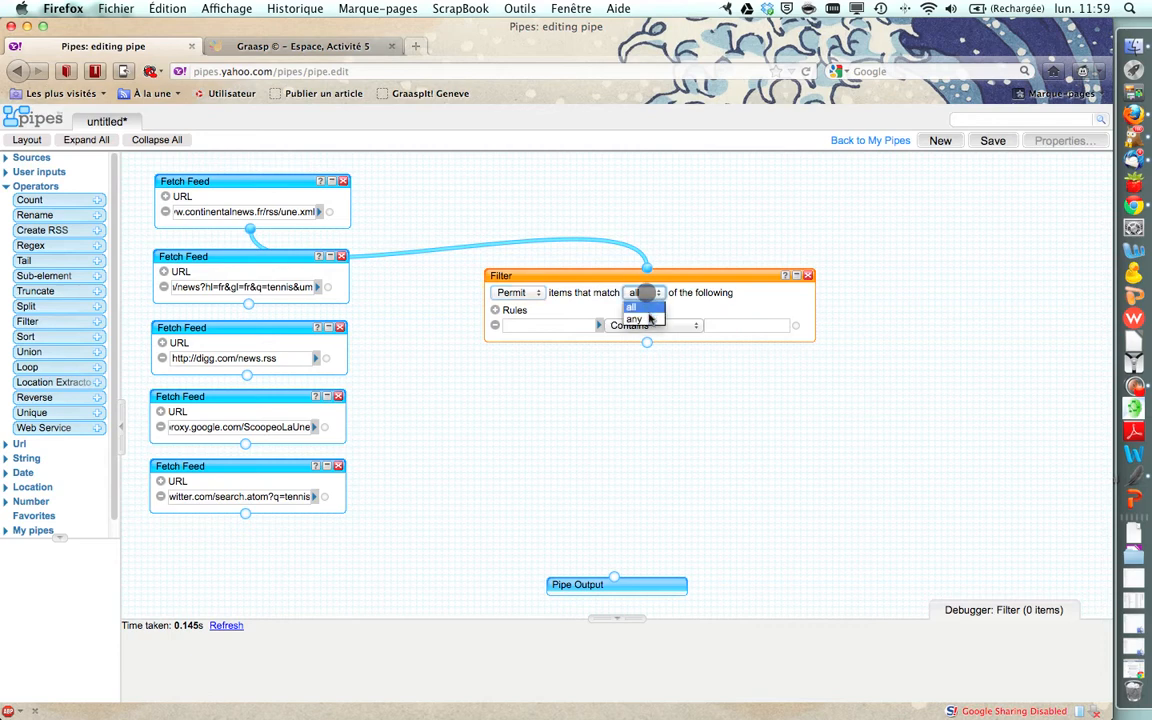
click(650, 316)
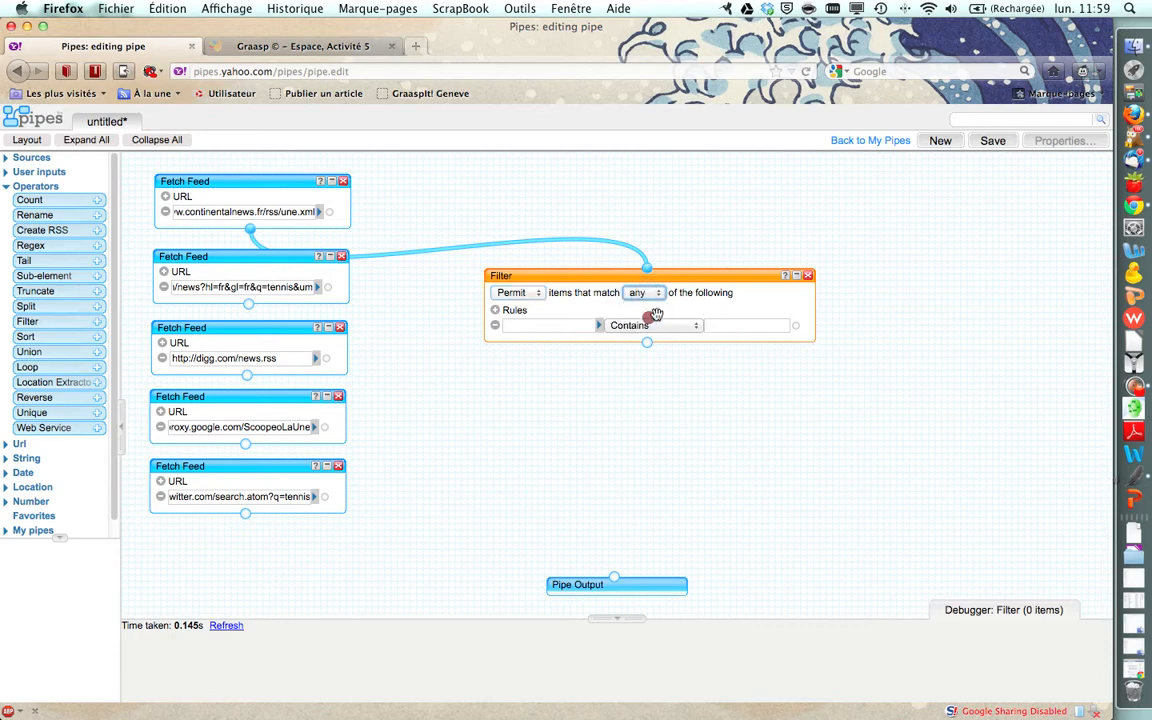
Define the first Filter rule as item.title Contains "tennis".
click(600, 328)
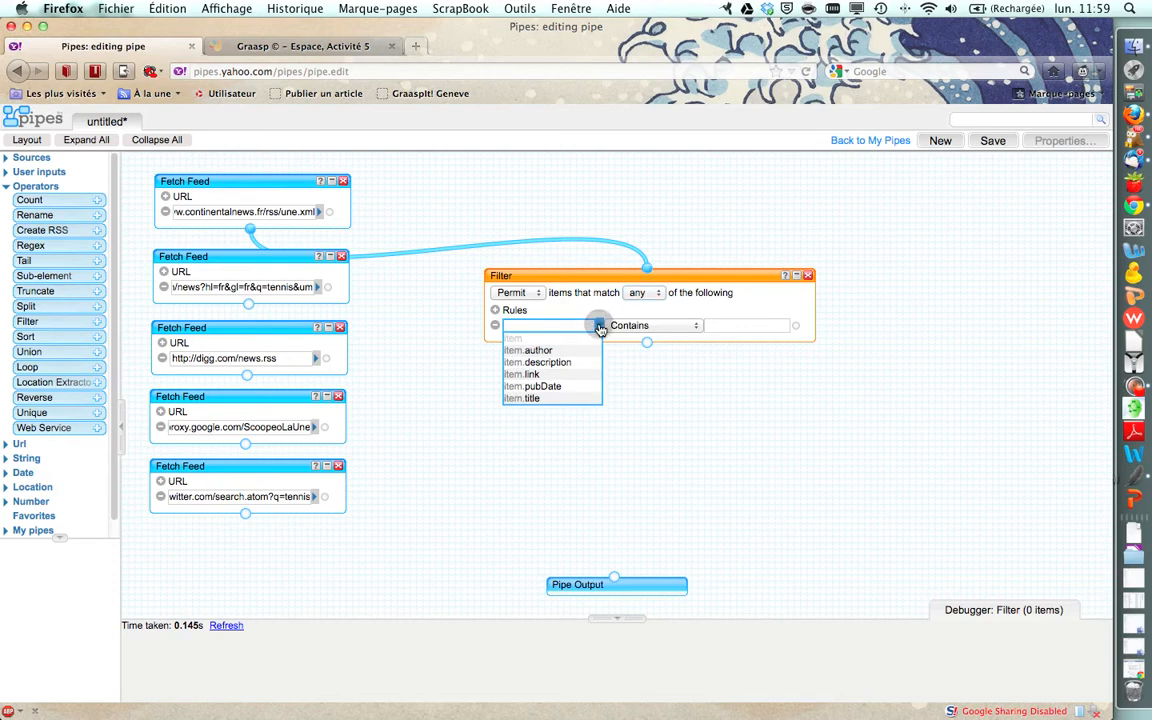
click(567, 399)
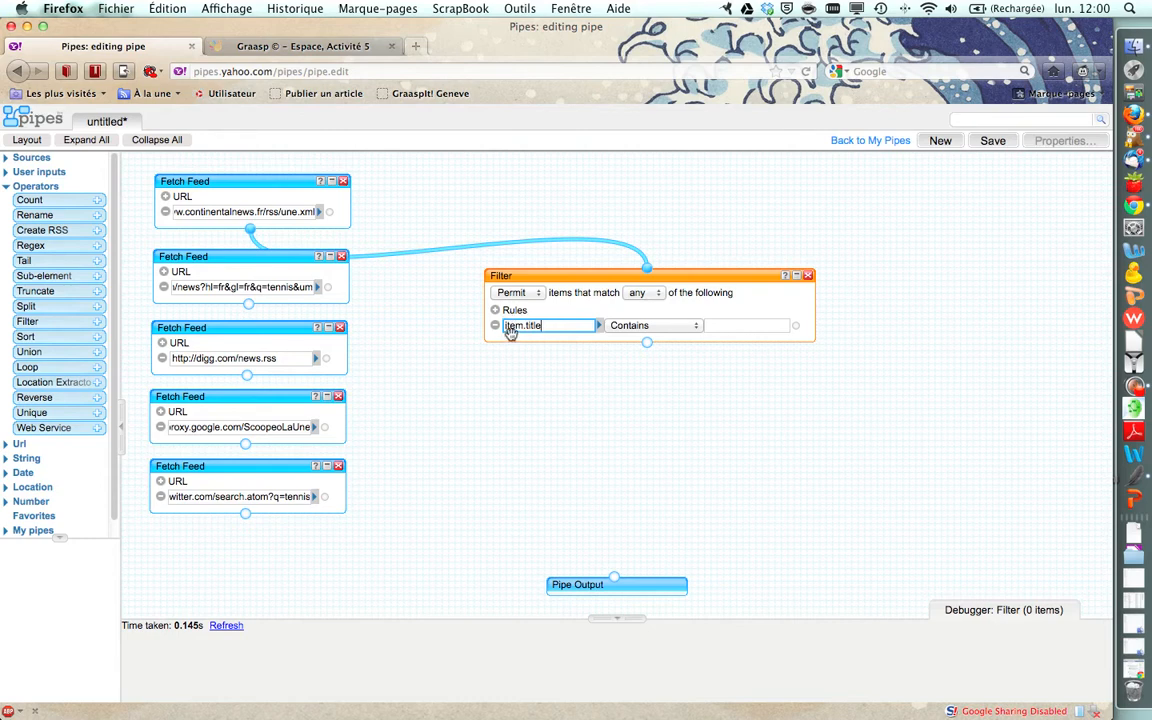
click(722, 322)
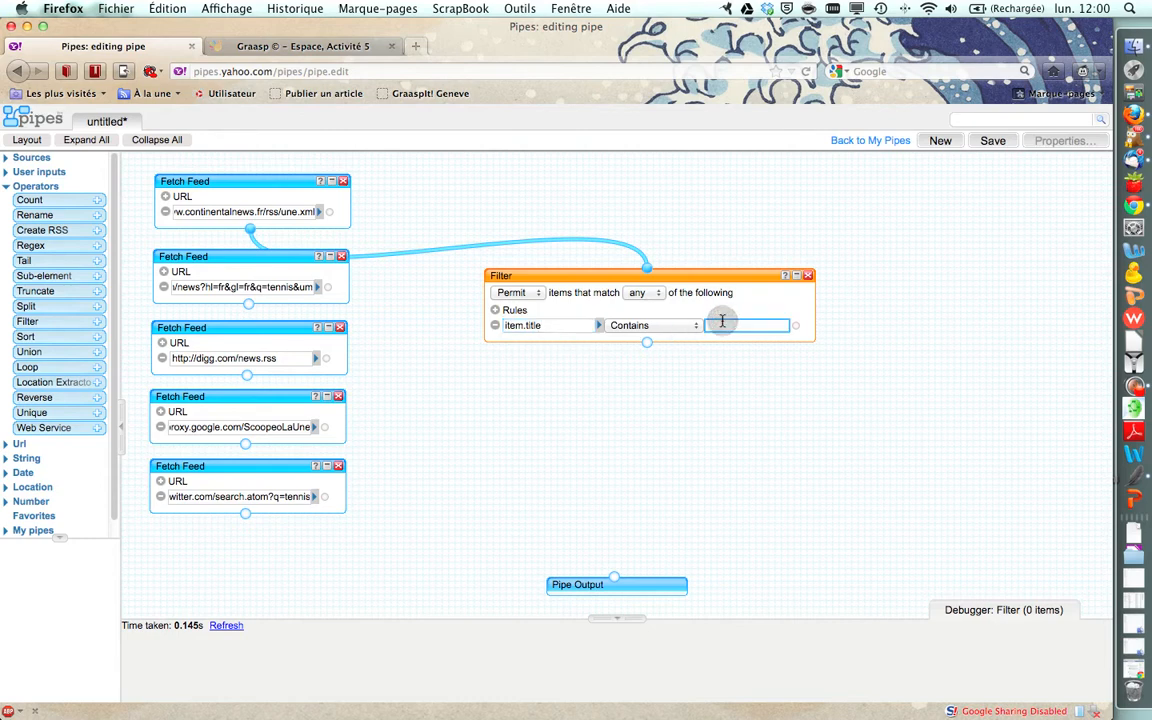
text(tennis)
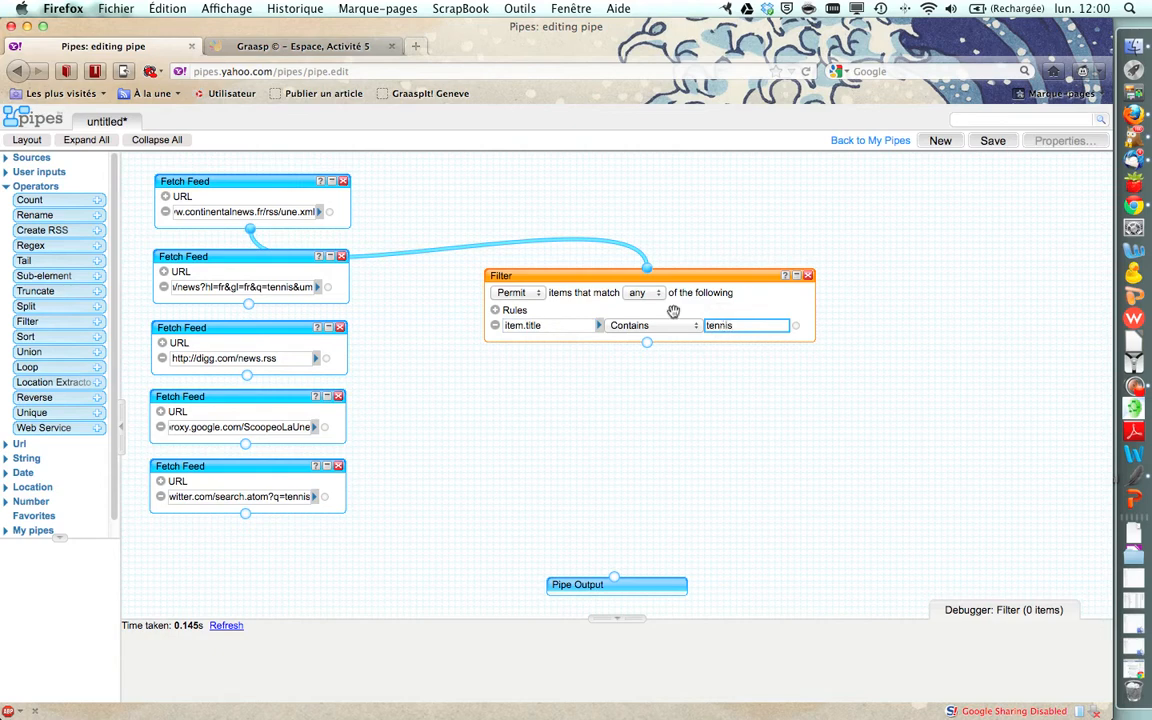
click(640, 326)
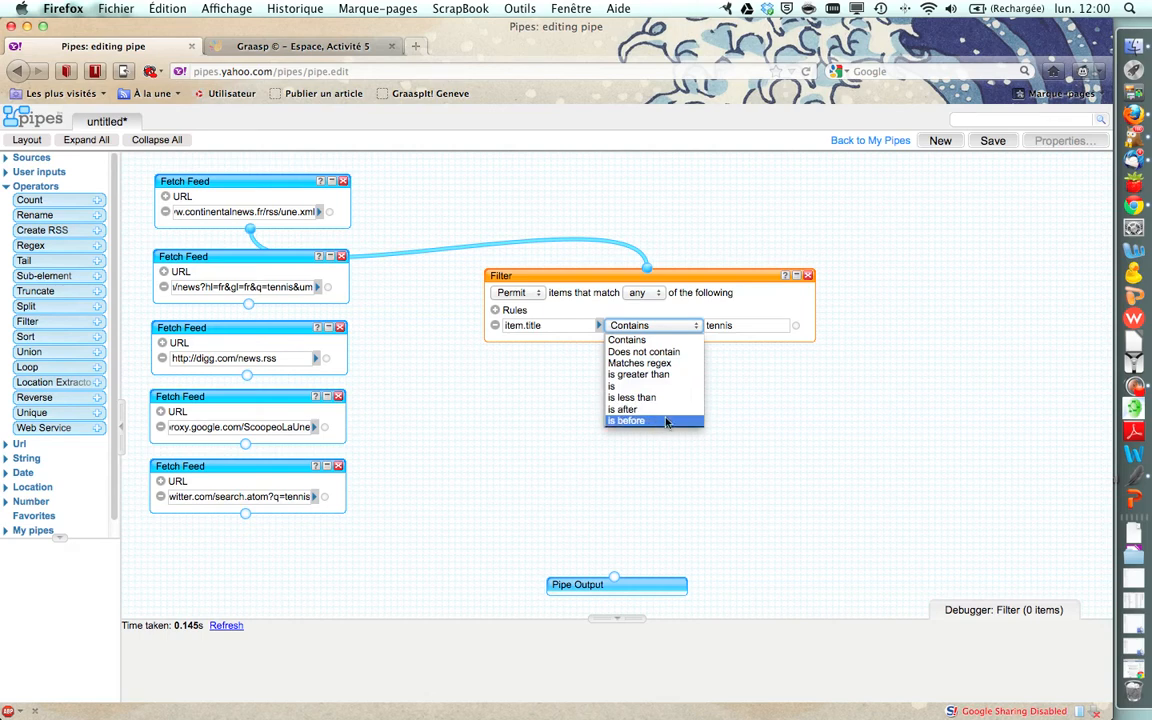
click(694, 308)
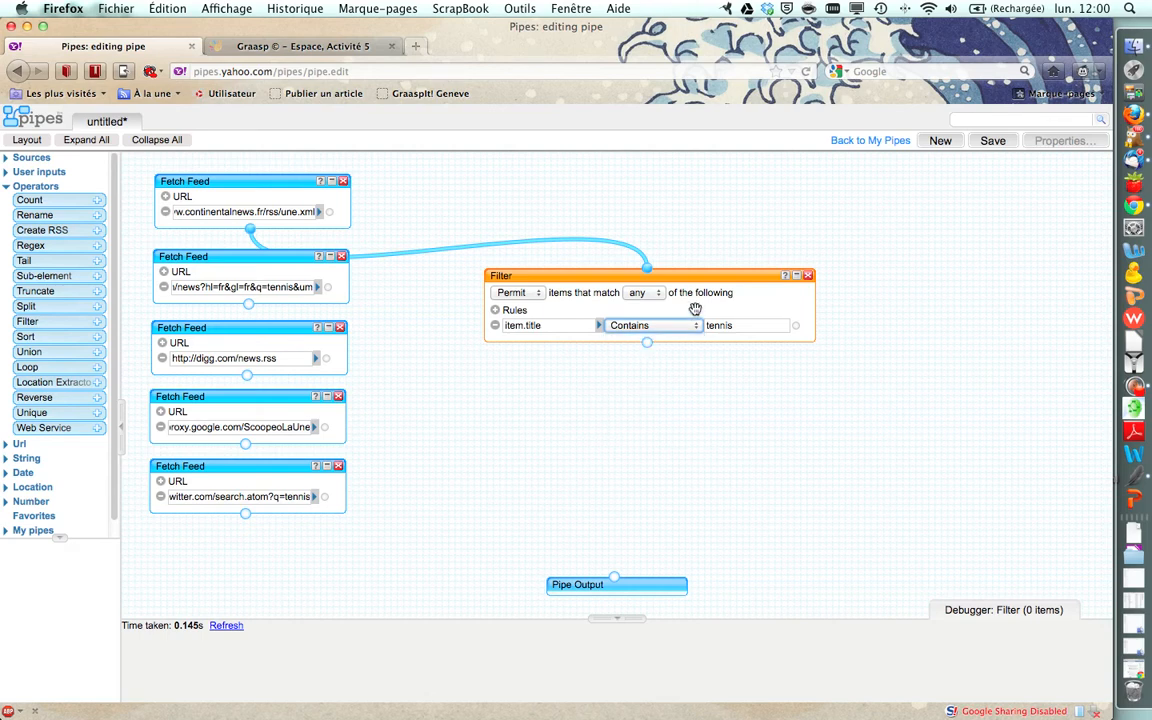
click(599, 326)
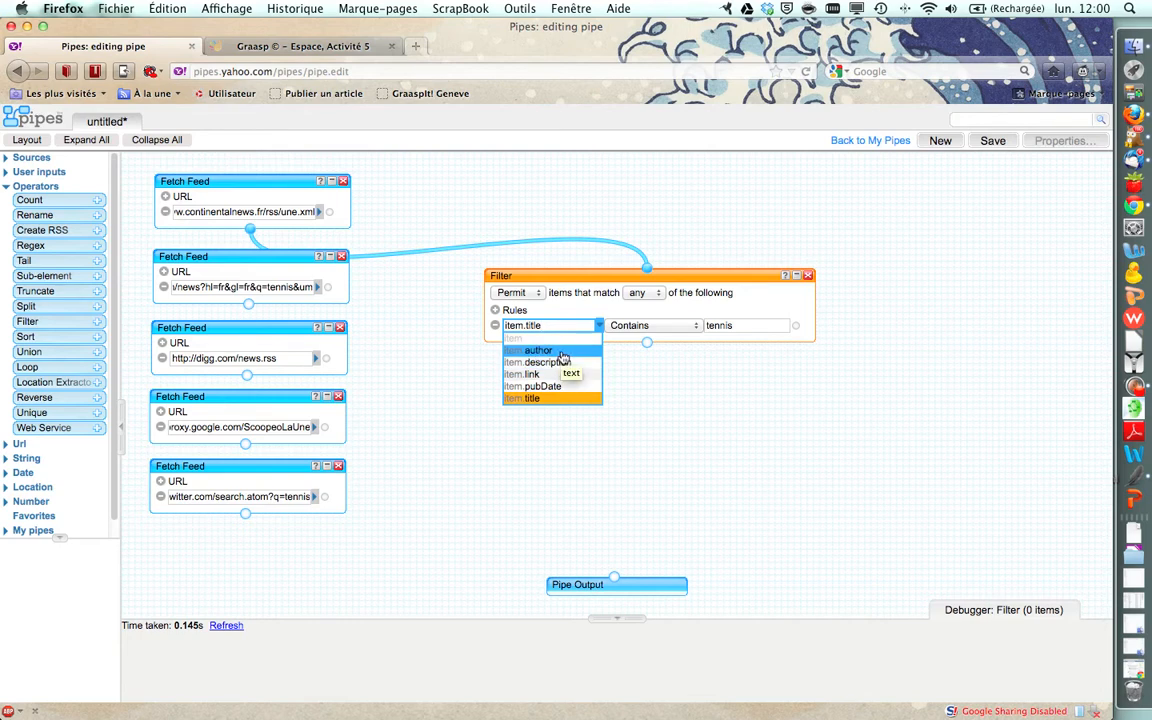
click(794, 302)
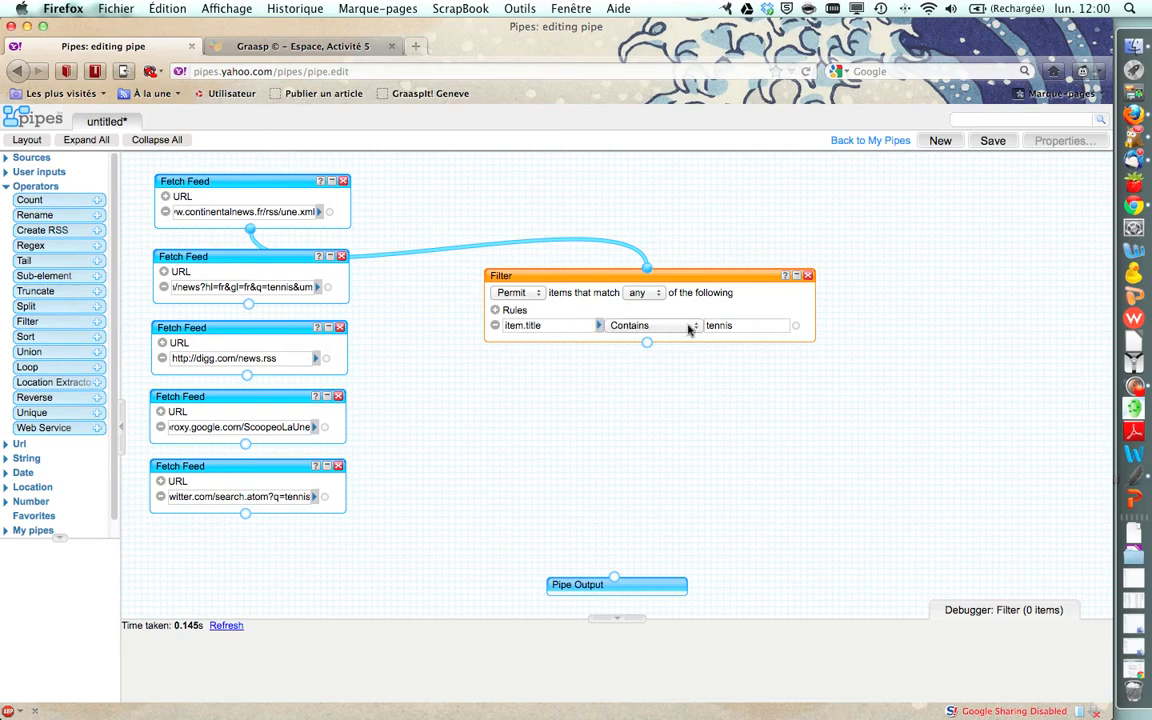
Add a second Filter rule with item.description Contains "tennis".
click(496, 311)
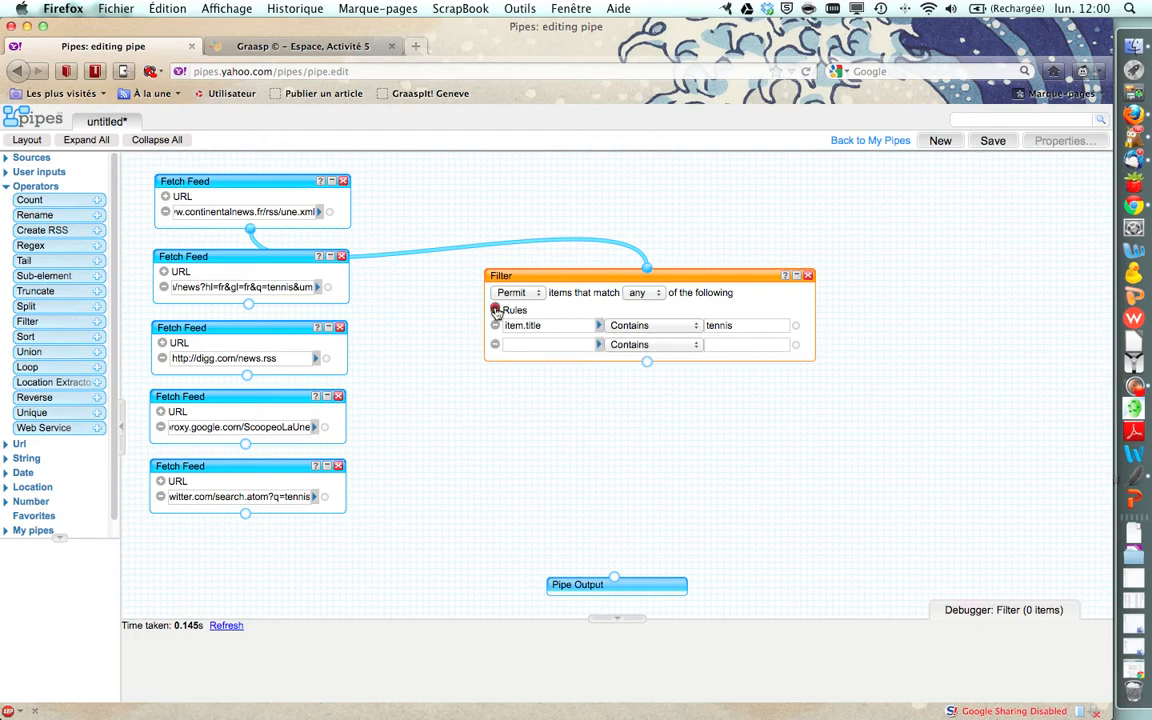
click(600, 346)
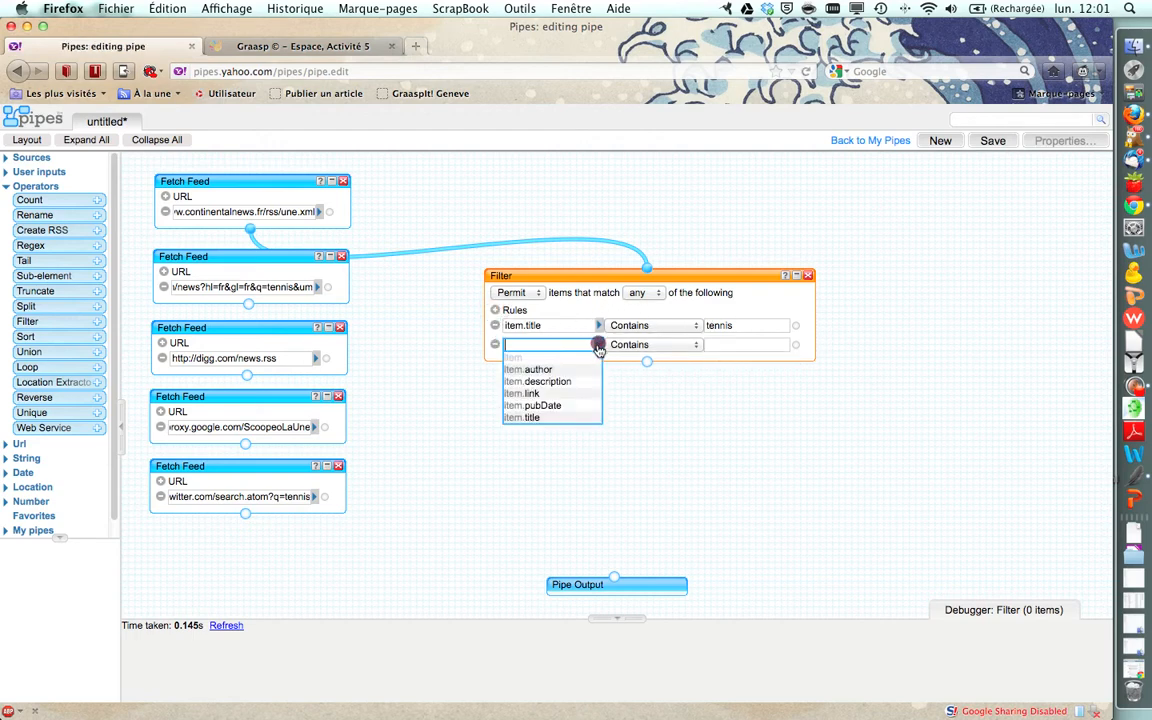
click(582, 379)
click(746, 344)
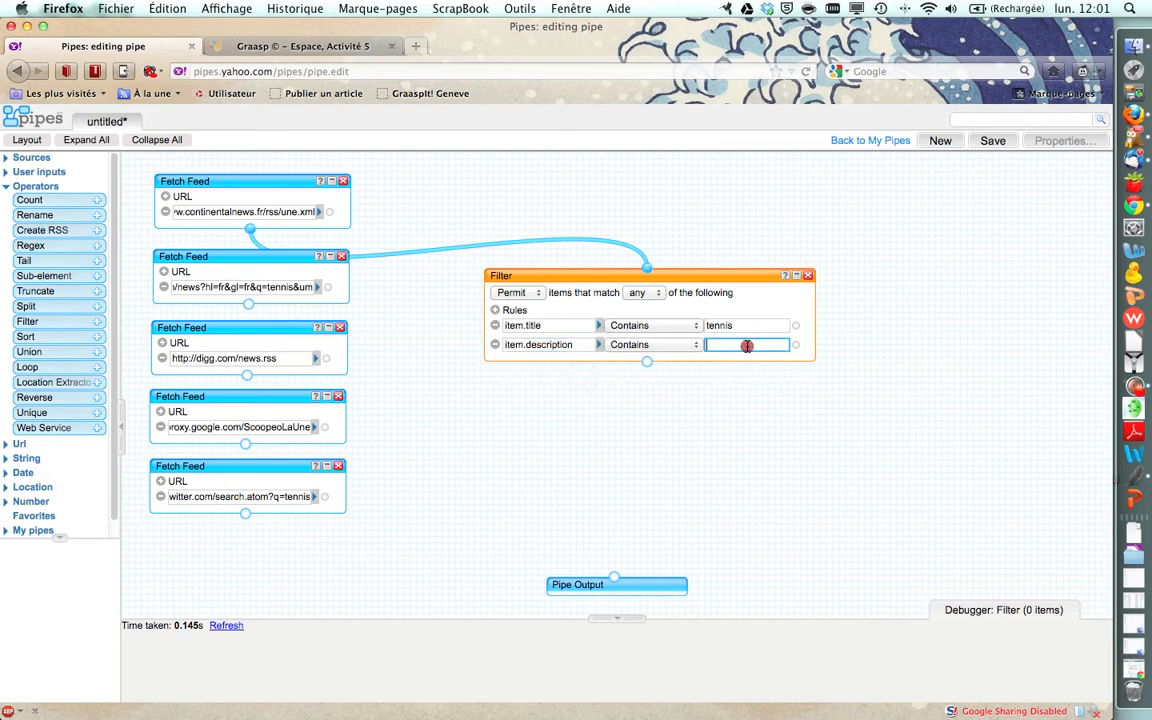
text(tennis)
click(784, 303)
Move the Filter module up beside the first Fetch Feed to free space on the canvas.
drag(753, 277, 762, 216)
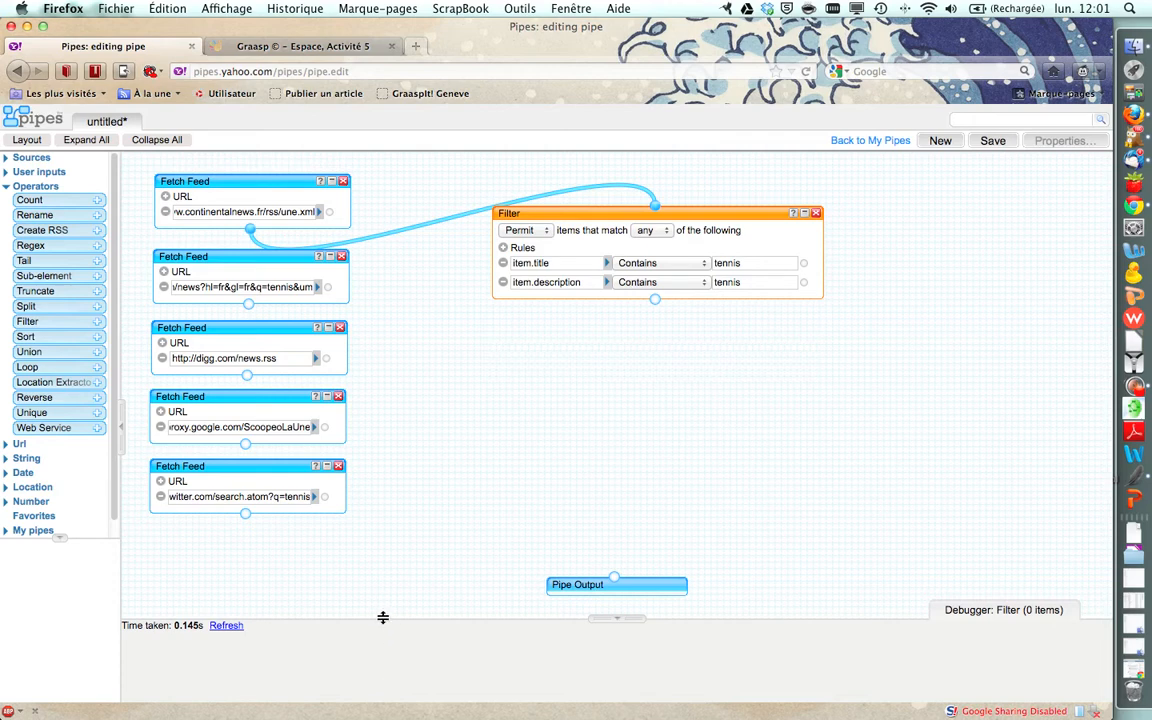
mouse_move(383, 617)
mouse_down()
mouse_move(381, 568)
mouse_move(383, 618)
mouse_up()
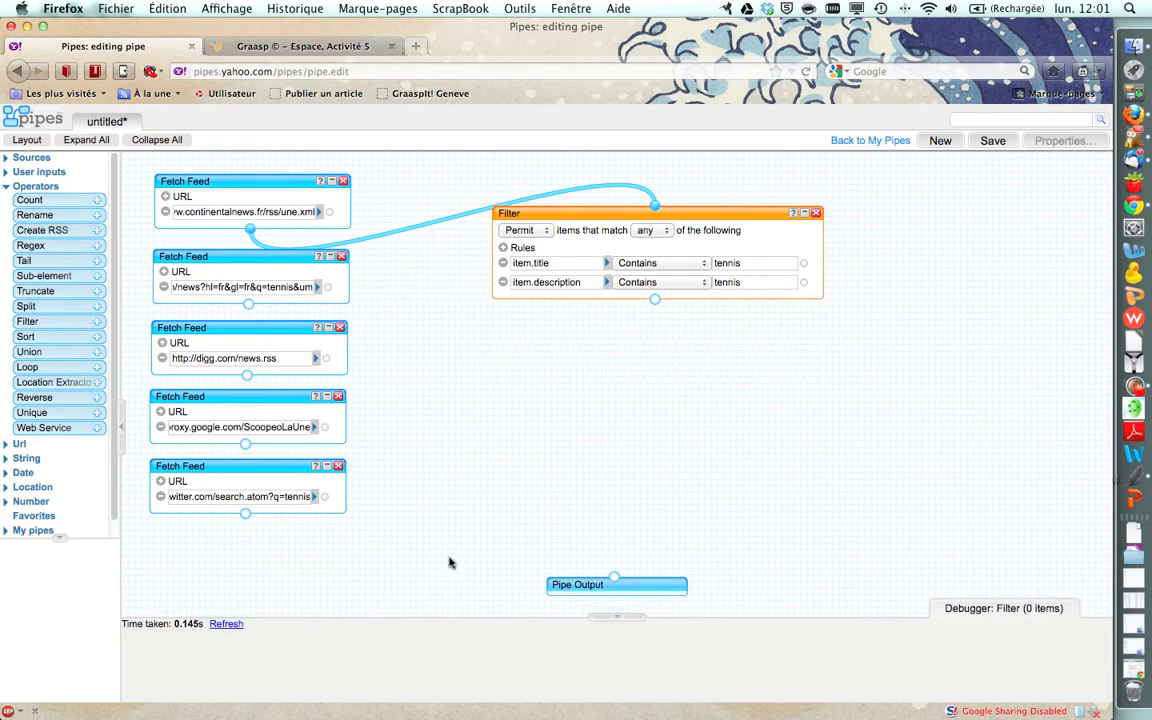
drag(608, 213, 519, 187)
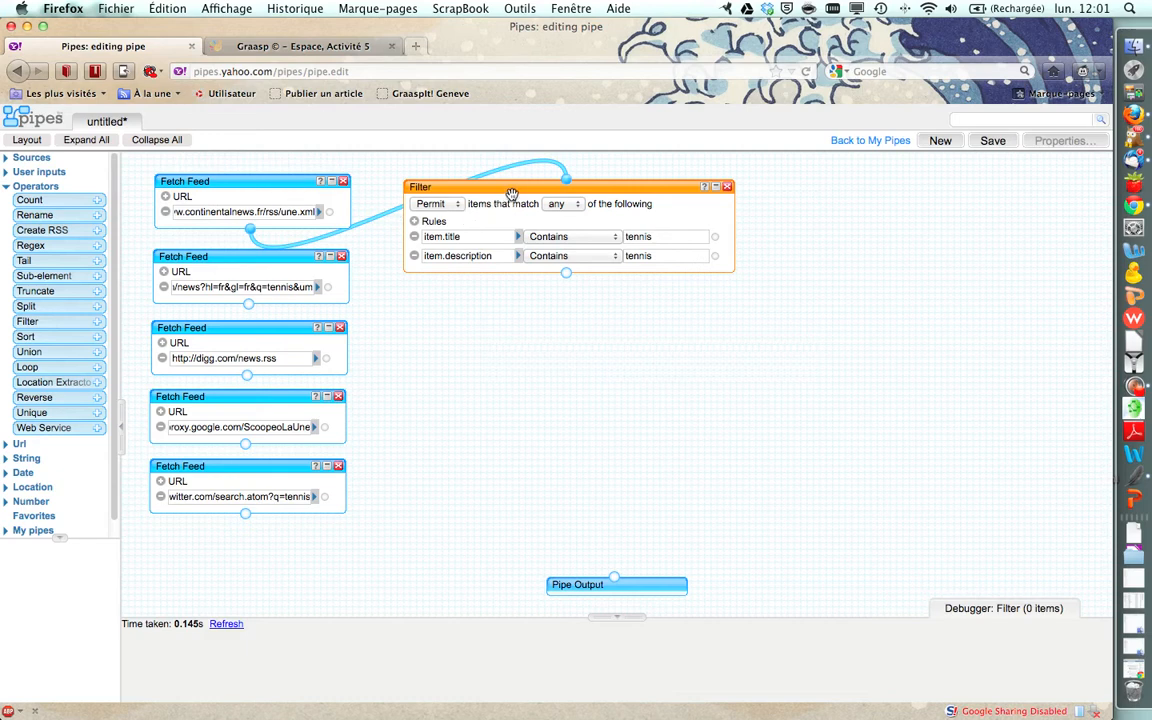
drag(519, 190, 533, 190)
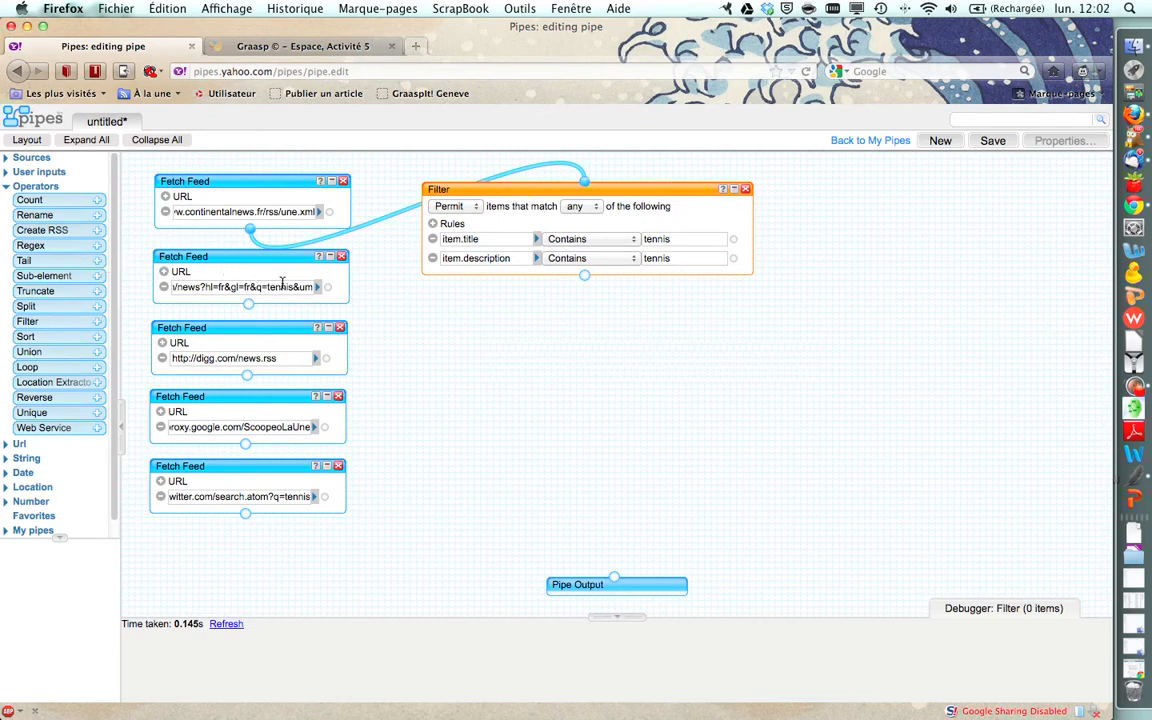
click(205, 288)
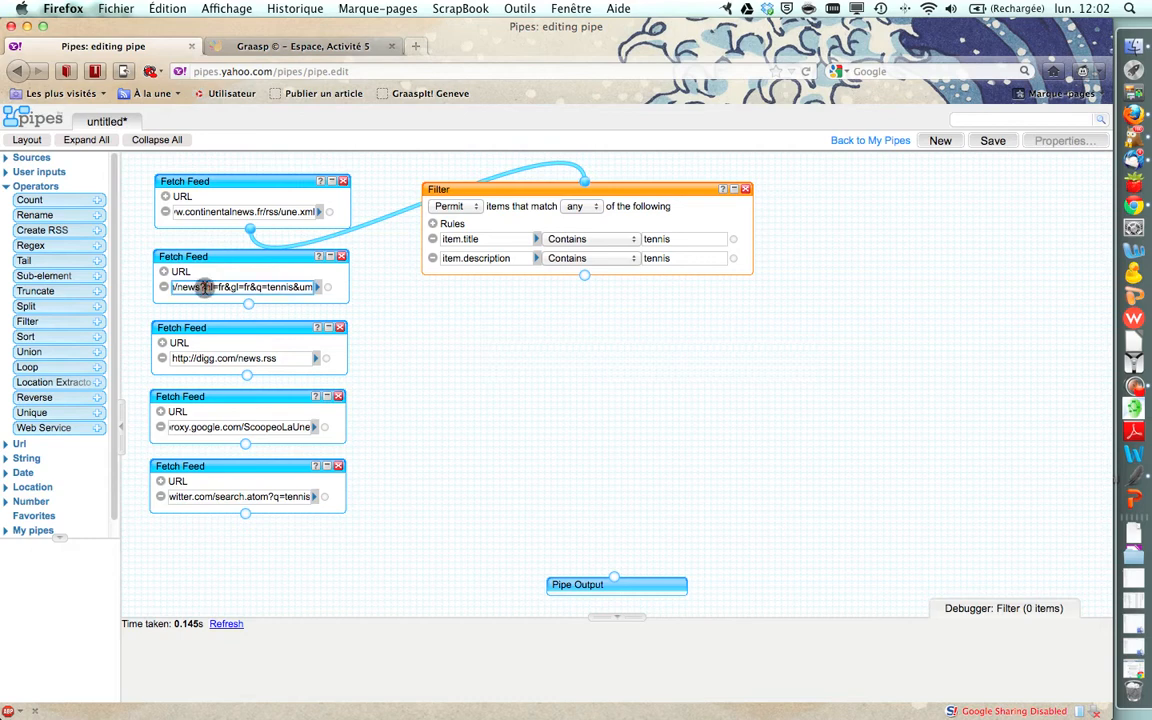
Examine the beginning of the feed URL in the second Fetch Feed module.
key(Left)
key(Left)
key(Left)
key(Left)
key(Left)
key(Left)
key(Left)
key(Left)
key(Left)
key(Left)
key(Left)
key(Left)
key(Left)
key(Left)
key(Left)
key(Left)
key(Left)
key(Left)
key(Left)
key(Left)
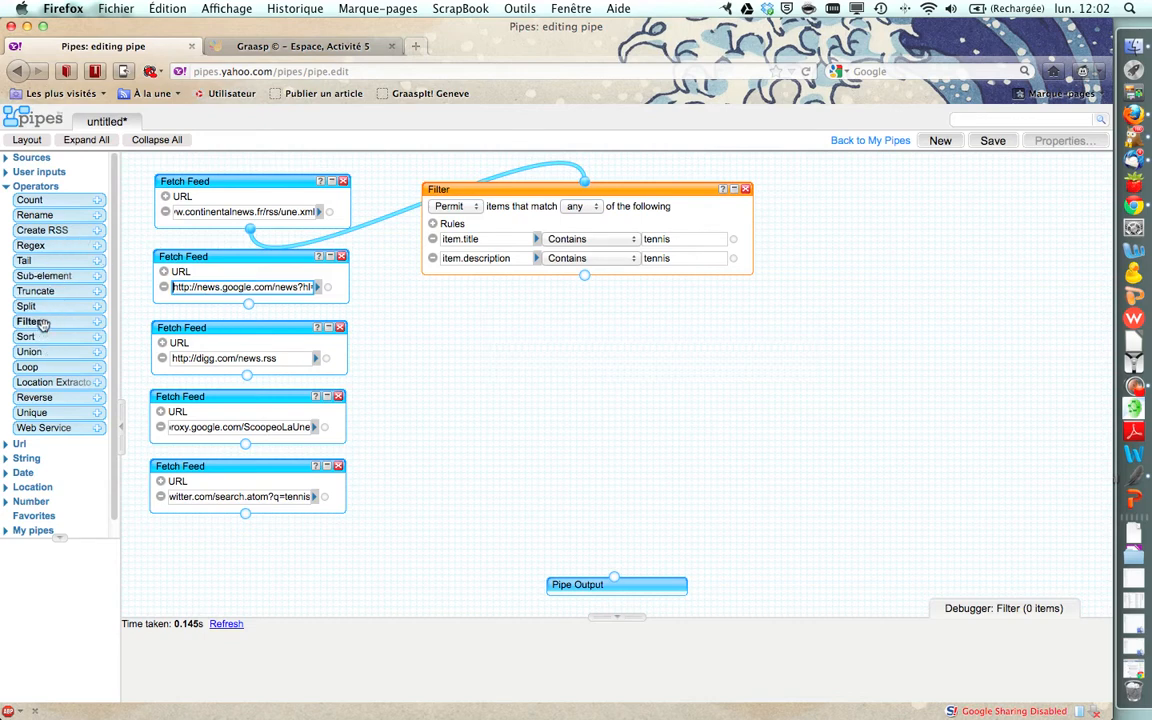
Add another Filter fed by the digg.com Fetch Feed and set it to Permit items that match any rule.
drag(42, 322, 490, 330)
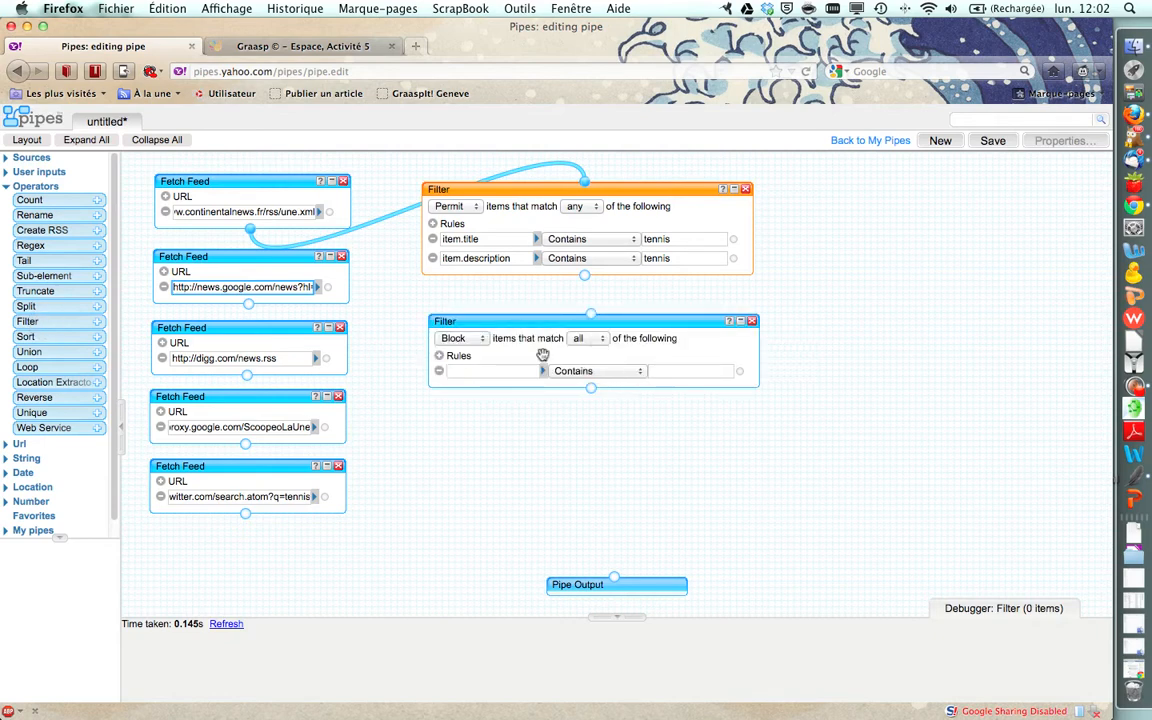
drag(247, 378, 540, 343)
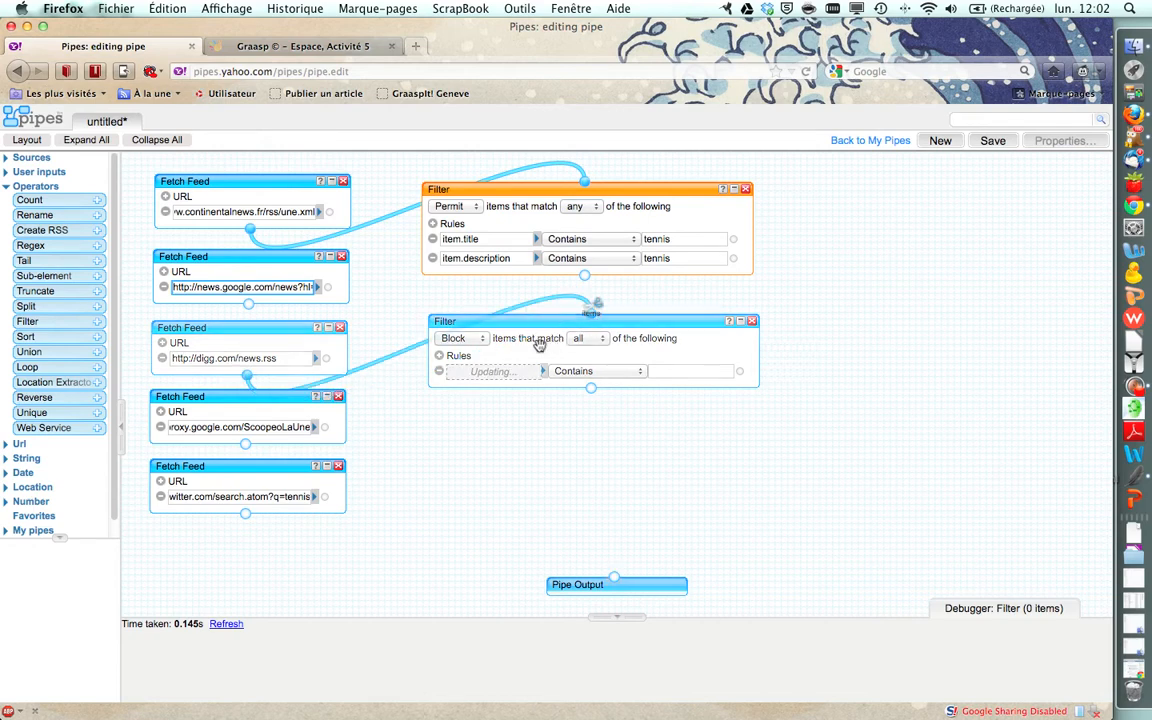
click(462, 338)
click(459, 363)
click(590, 338)
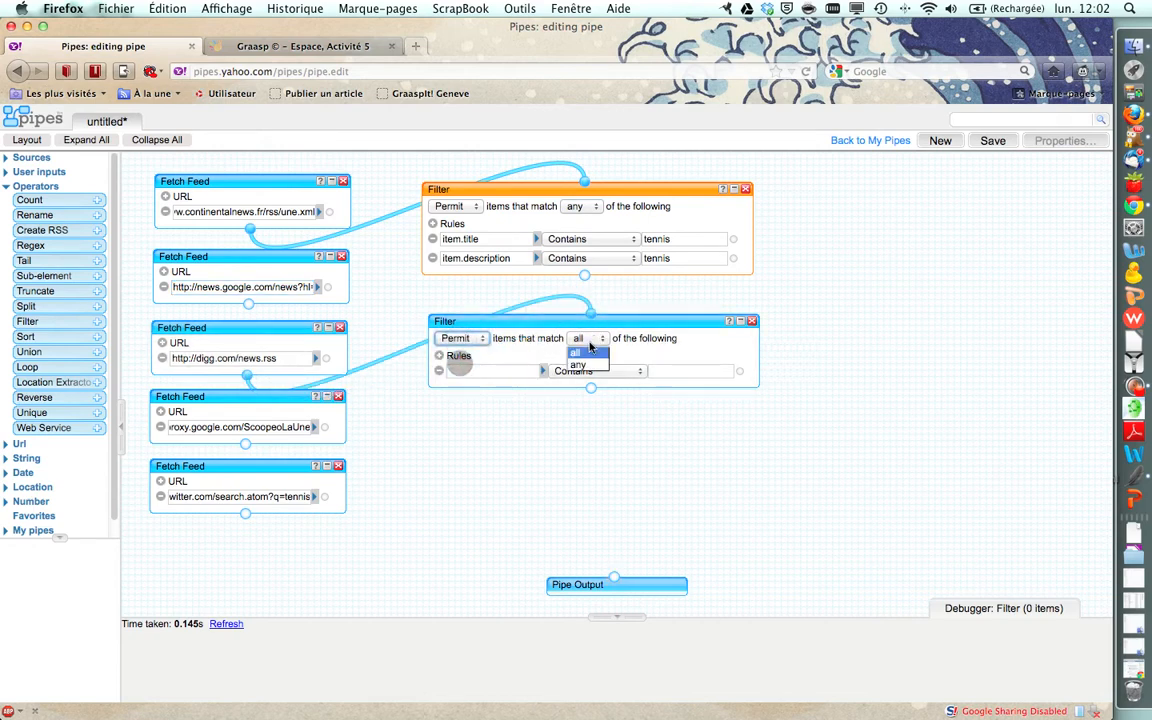
click(588, 362)
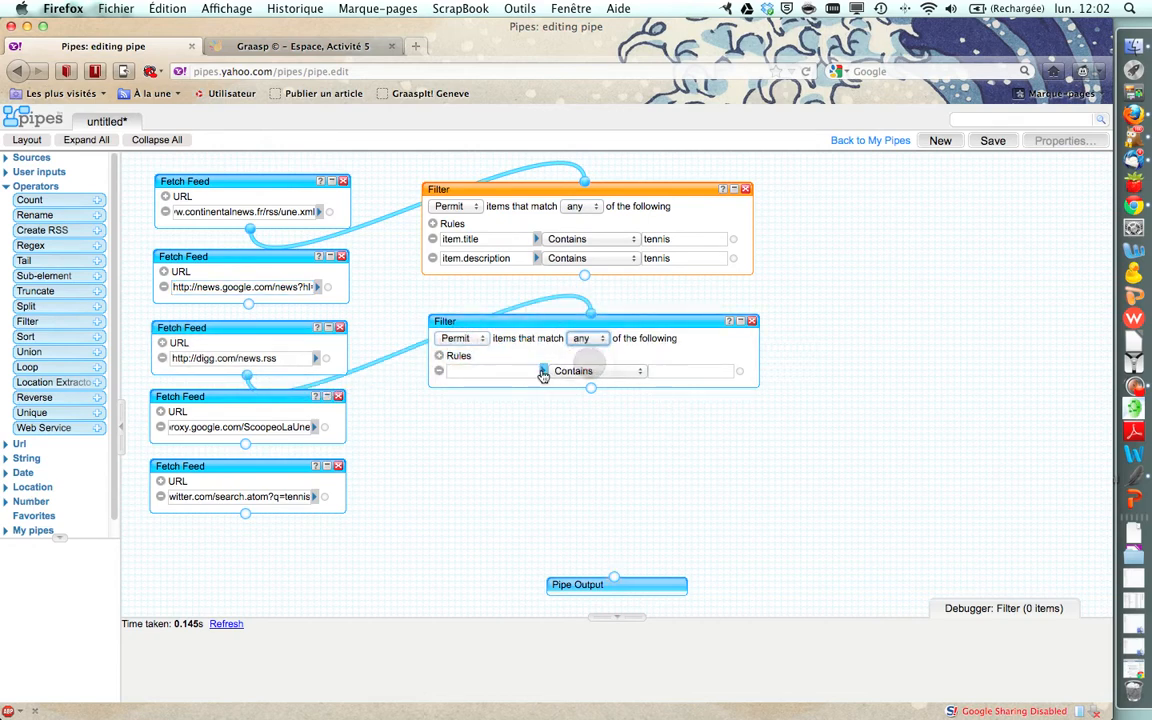
Define the first rule of the digg.com feed's Filter as item.title Contains "tennis".
click(542, 371)
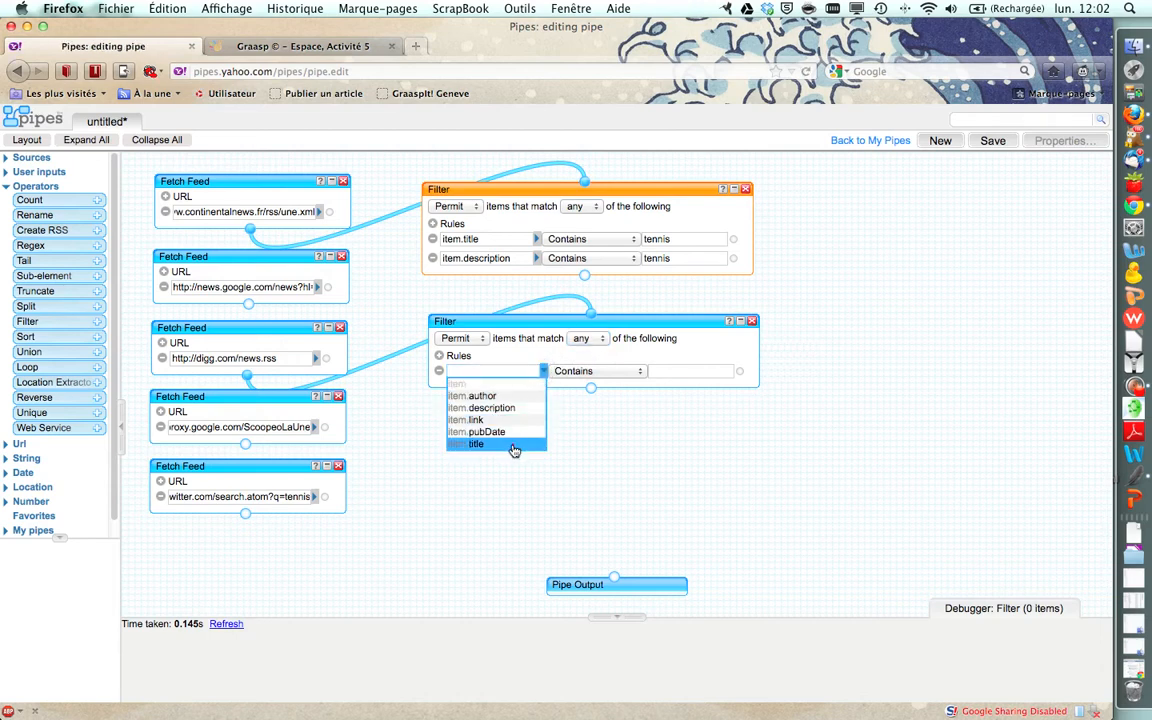
click(513, 444)
click(676, 371)
text(tennis)
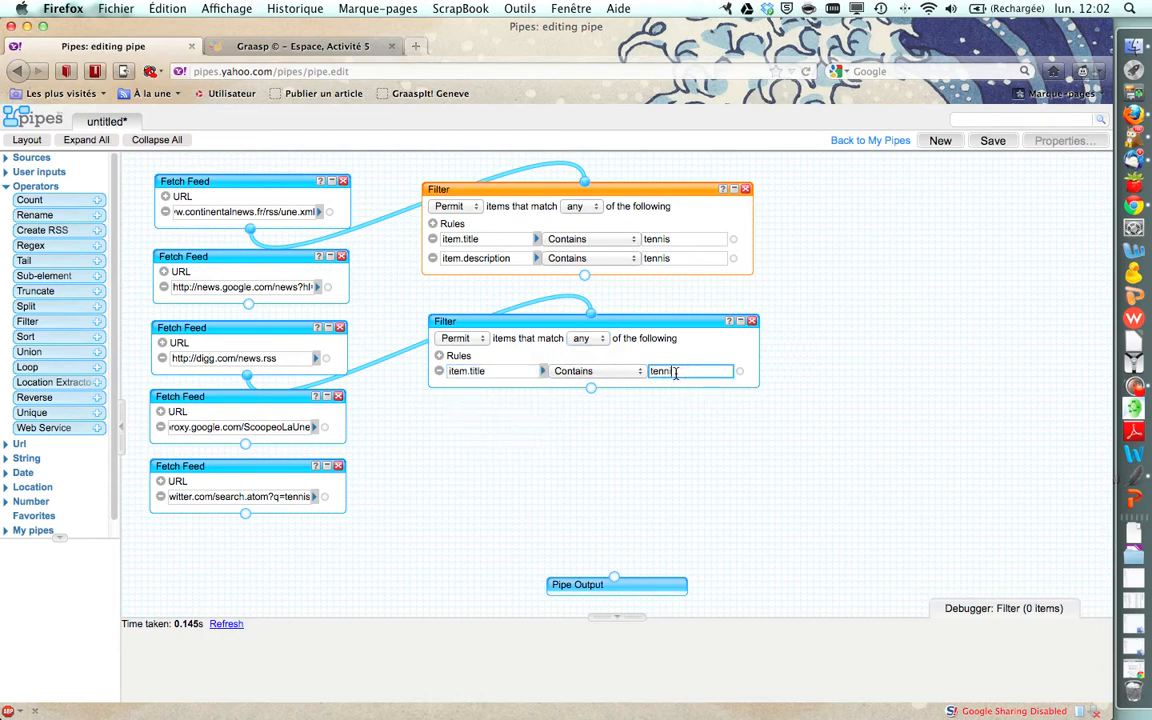
Add an item.description Contains "tennis" rule to the digg.com feed's Filter and preview its output in an enlarged debugger.
click(438, 355)
click(542, 390)
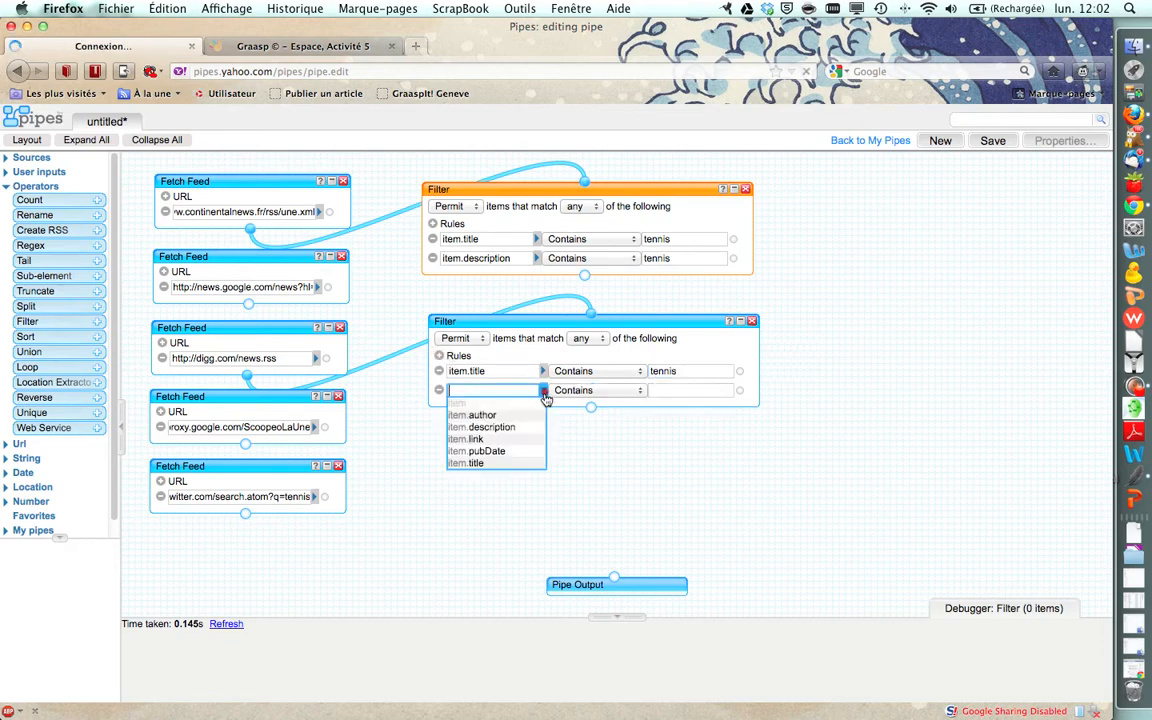
click(533, 424)
click(695, 390)
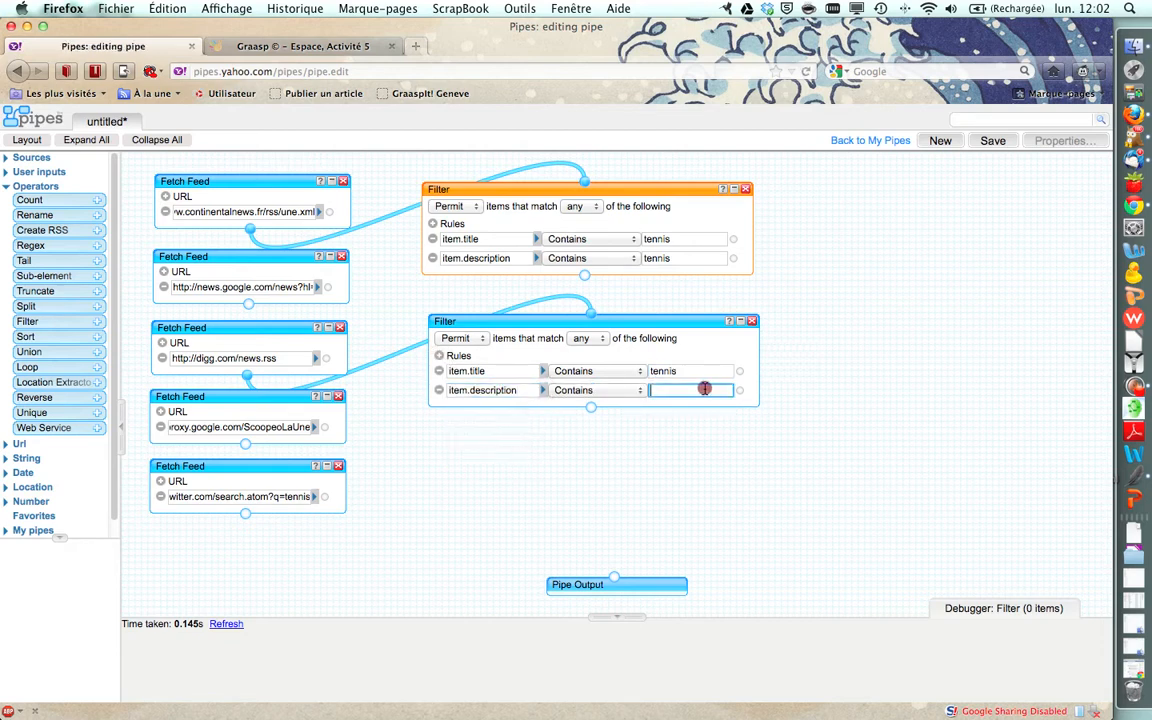
text(tennis)
click(688, 323)
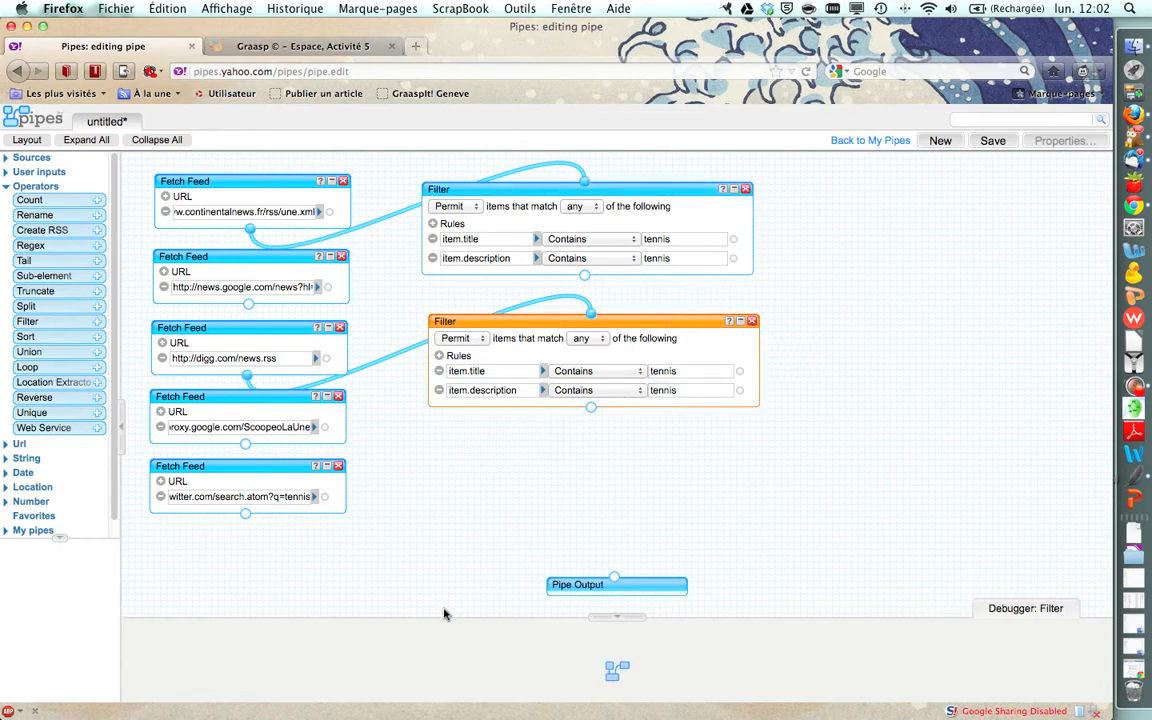
drag(443, 616, 451, 549)
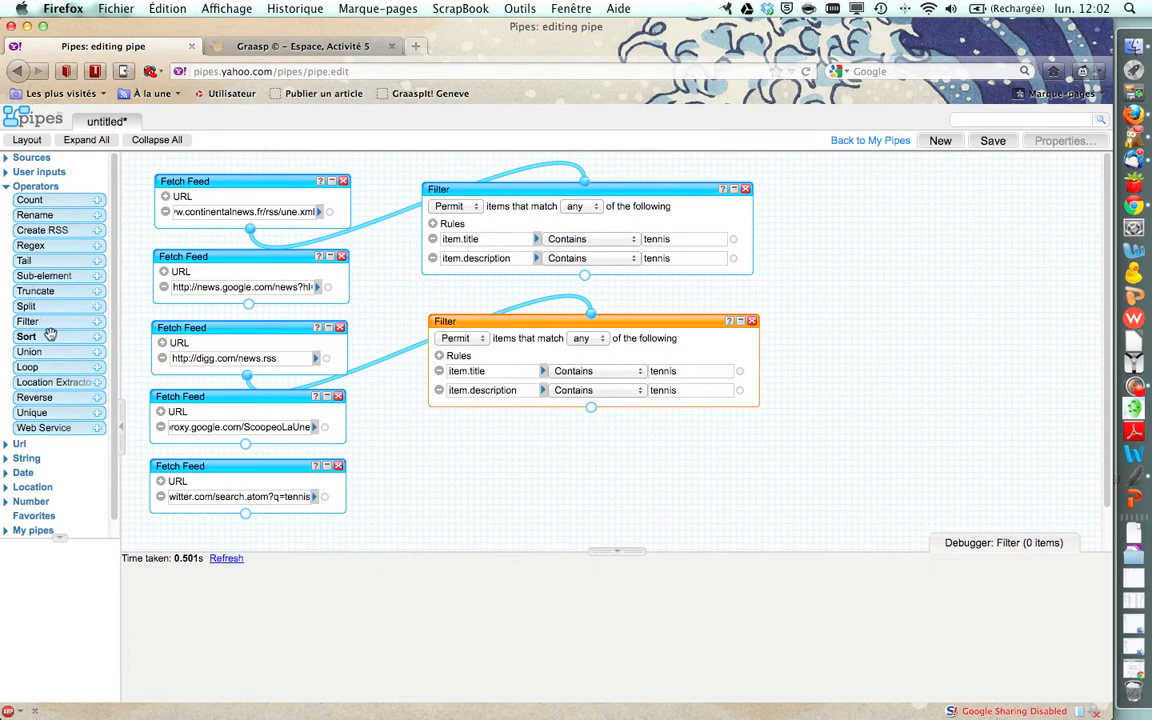
Add a third Filter fed by the ScoopeoLaUne Fetch Feed and set it to Permit items that match any rule.
drag(41, 326, 536, 447)
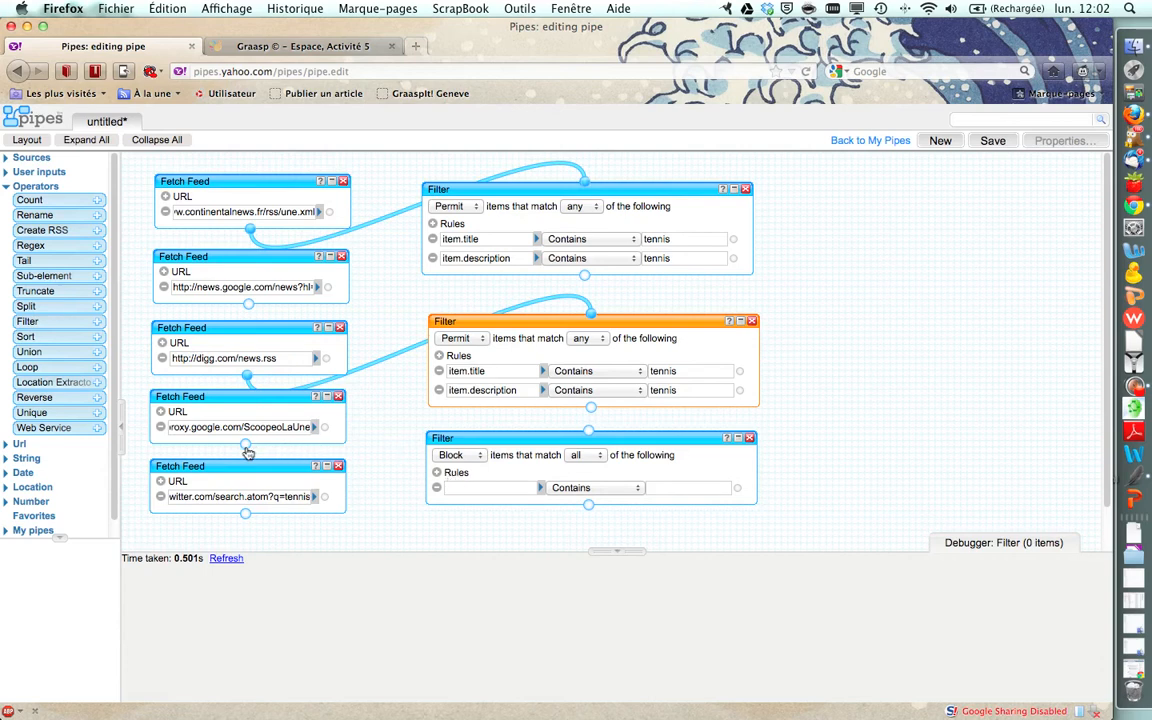
drag(246, 444, 589, 432)
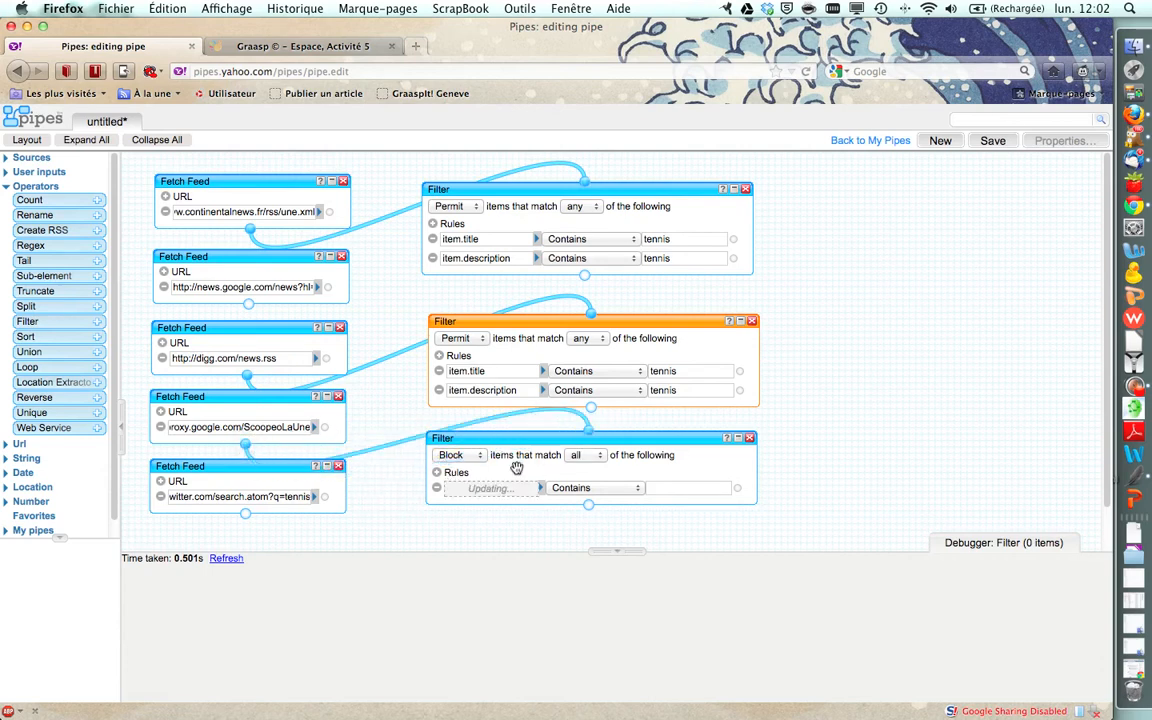
click(452, 456)
click(457, 478)
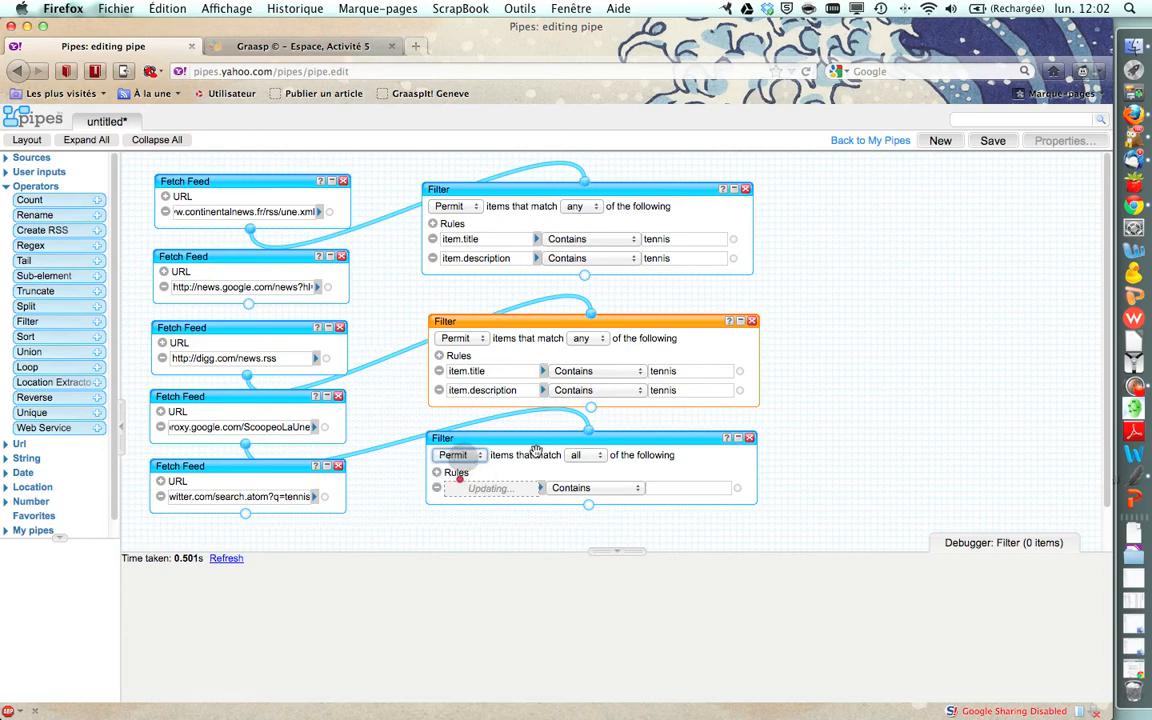
click(590, 456)
click(588, 474)
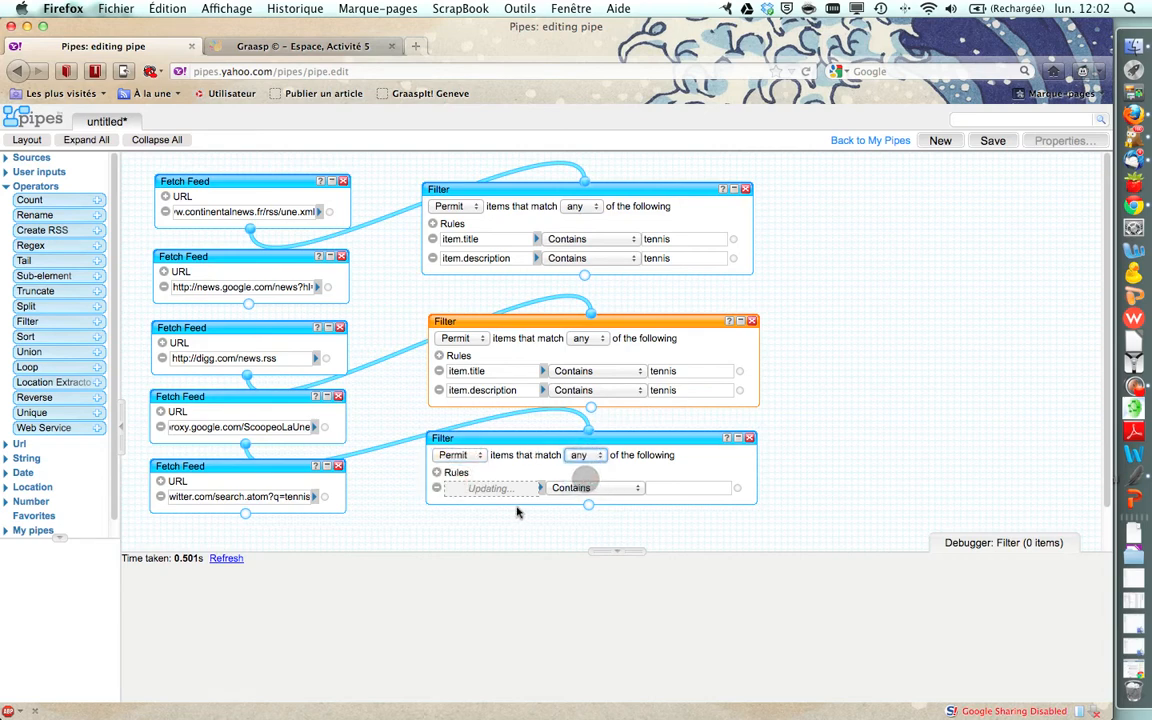
Define the first rule of the ScoopeoLaUne feed's Filter as item.title Contains "tennis".
click(540, 487)
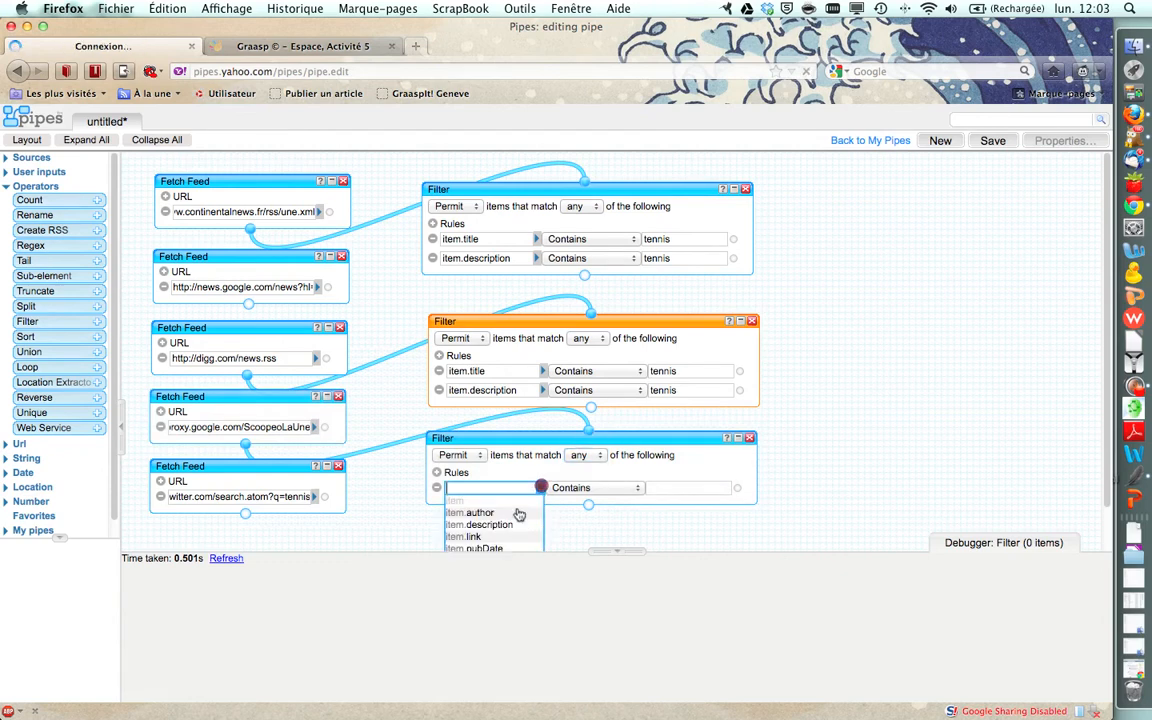
scroll(509, 539, down, 2)
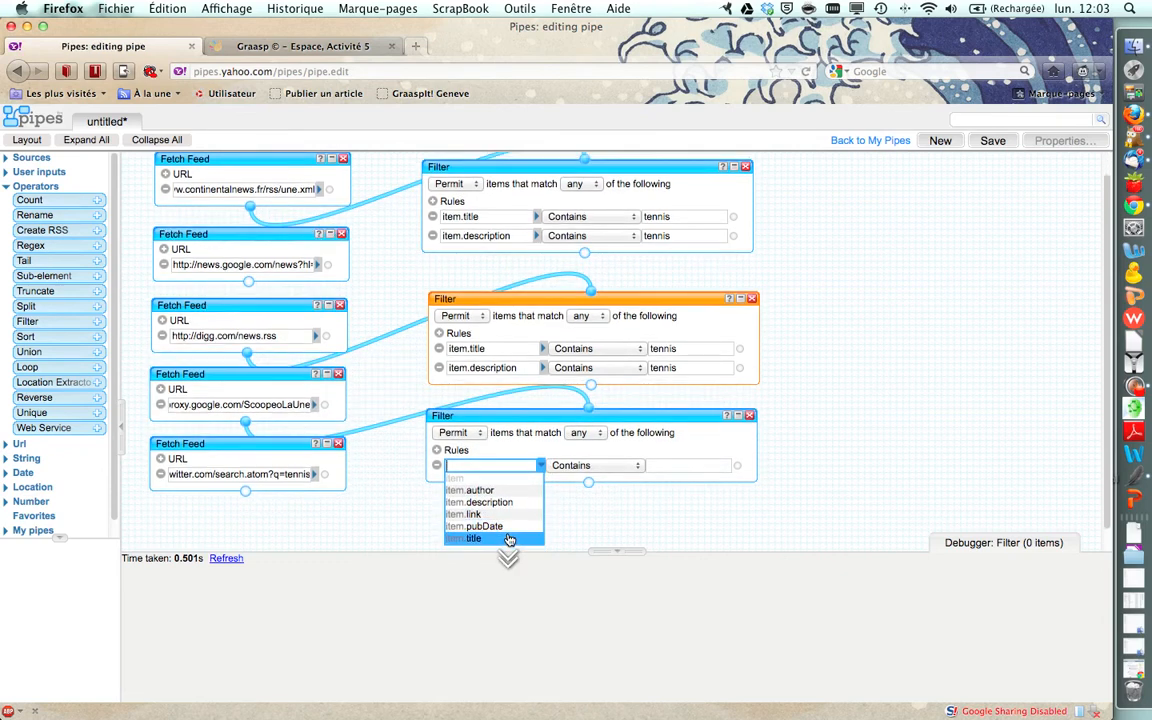
click(509, 539)
click(652, 465)
text(te)
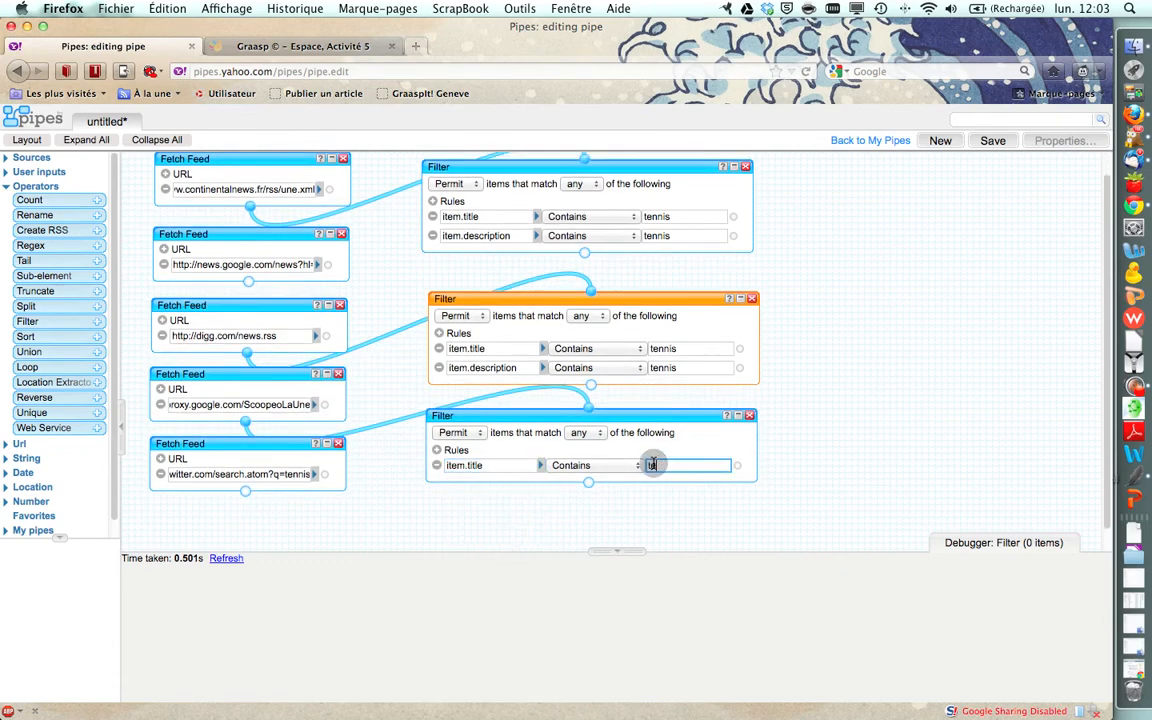
text(nnis)
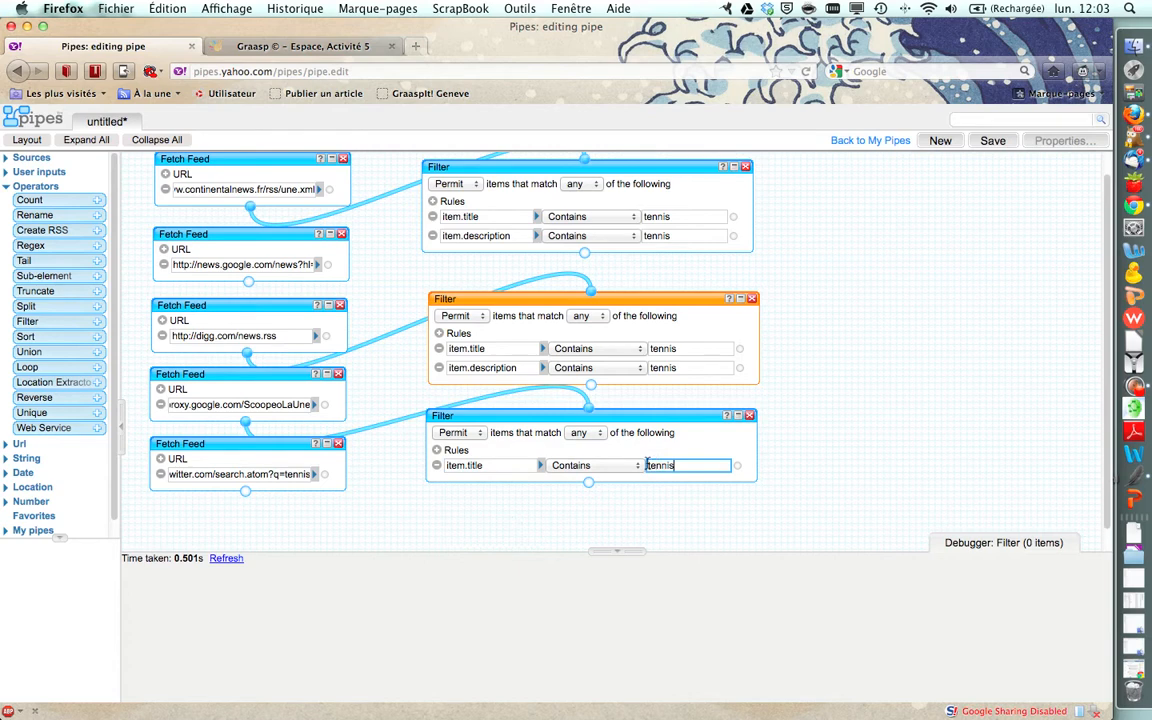
Add an item.description Contains "tennis" rule to the ScoopeoLaUne feed's Filter and preview its output.
click(438, 450)
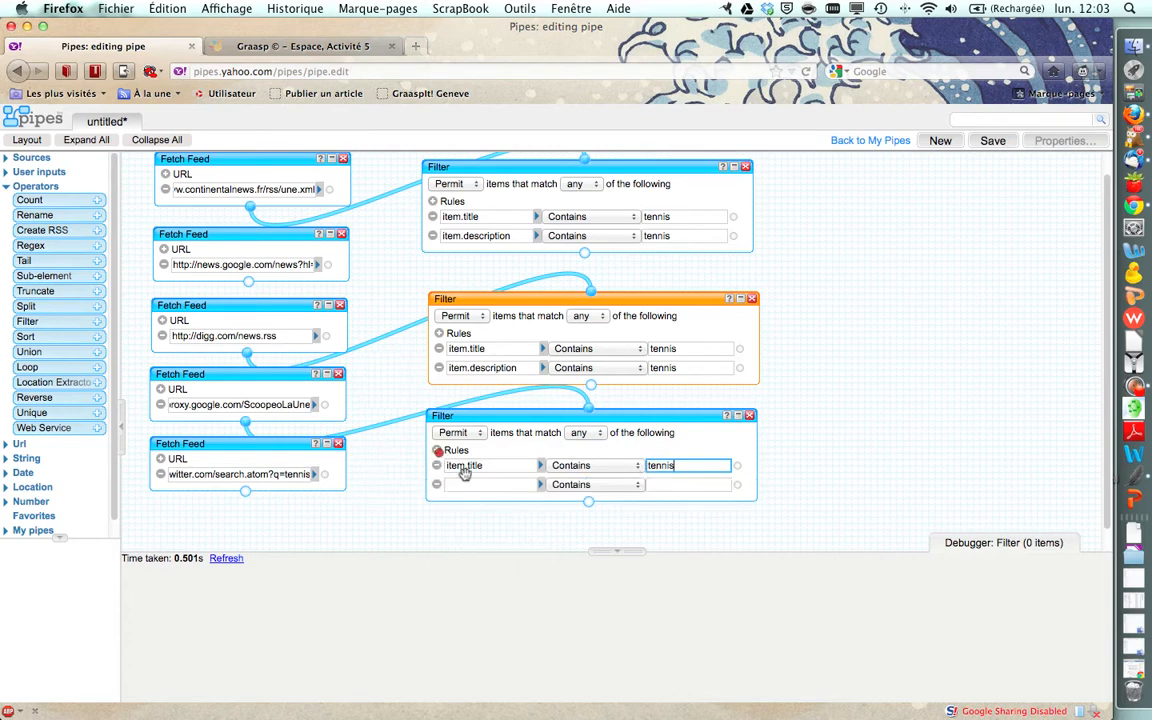
click(540, 485)
click(517, 521)
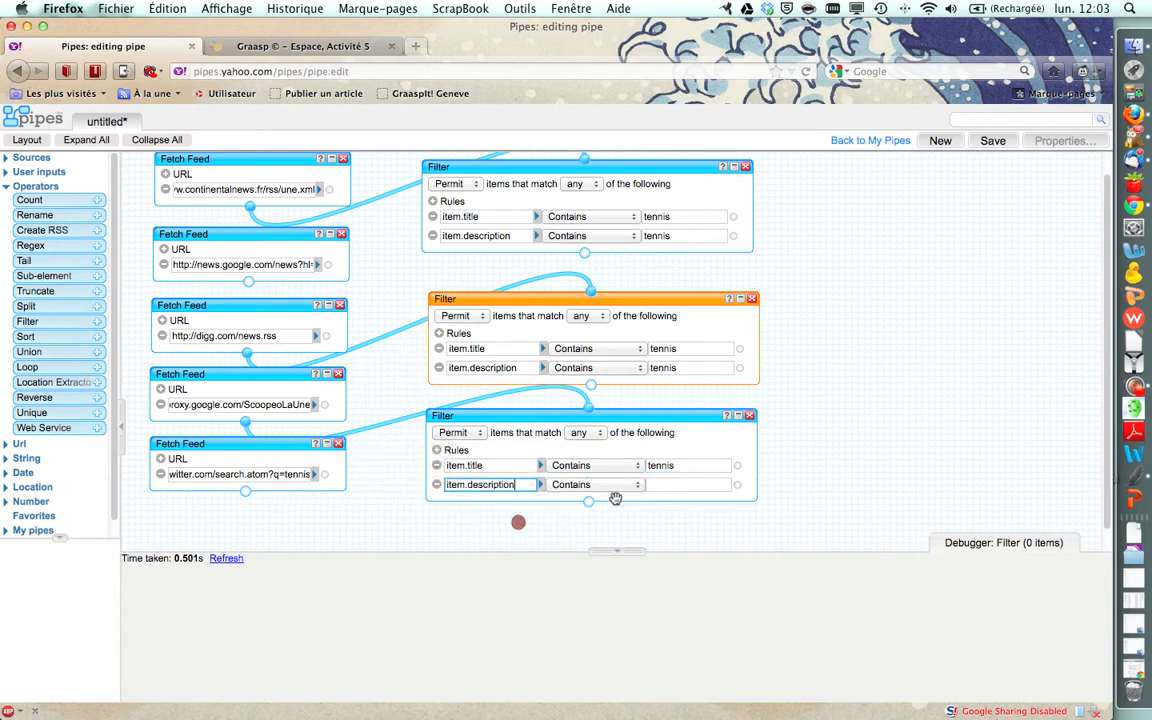
click(657, 486)
text(tennis)
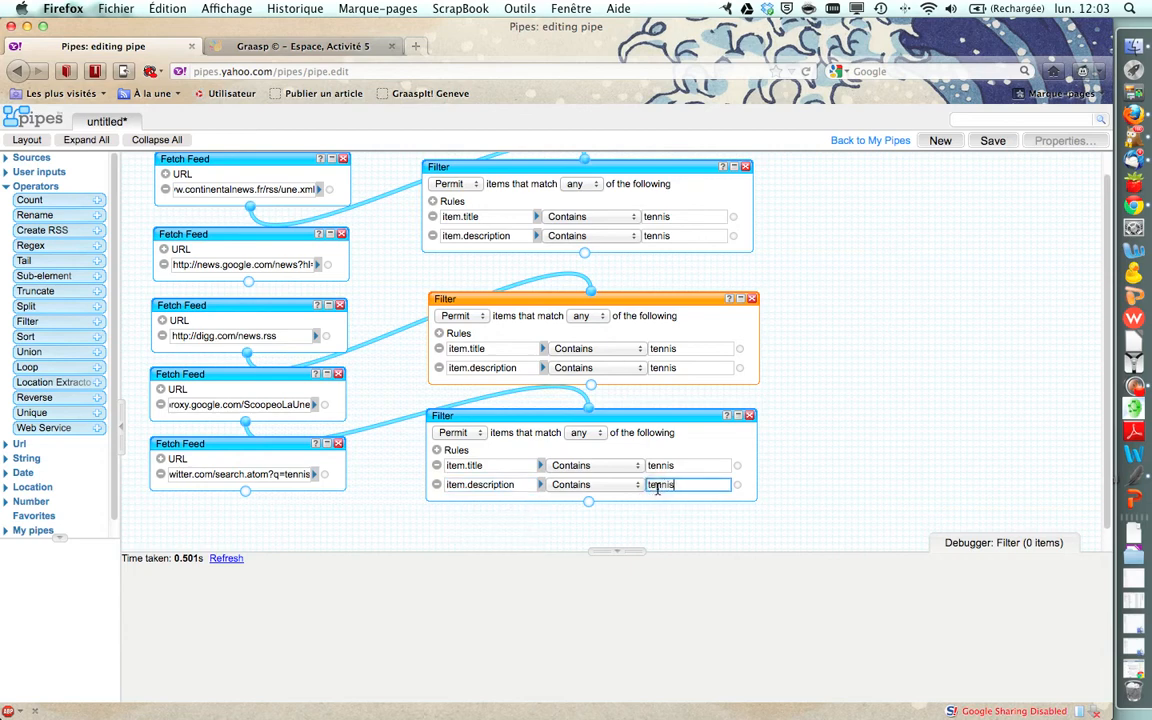
click(690, 419)
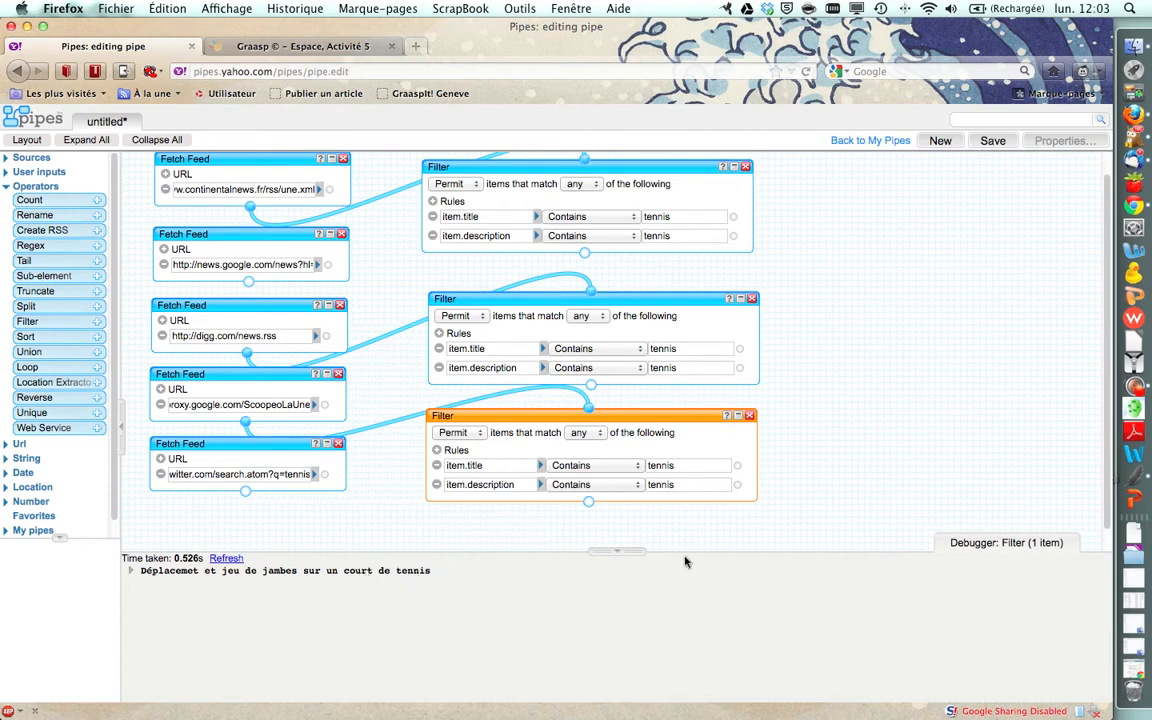
drag(728, 548, 738, 642)
scroll(820, 329, up, 2)
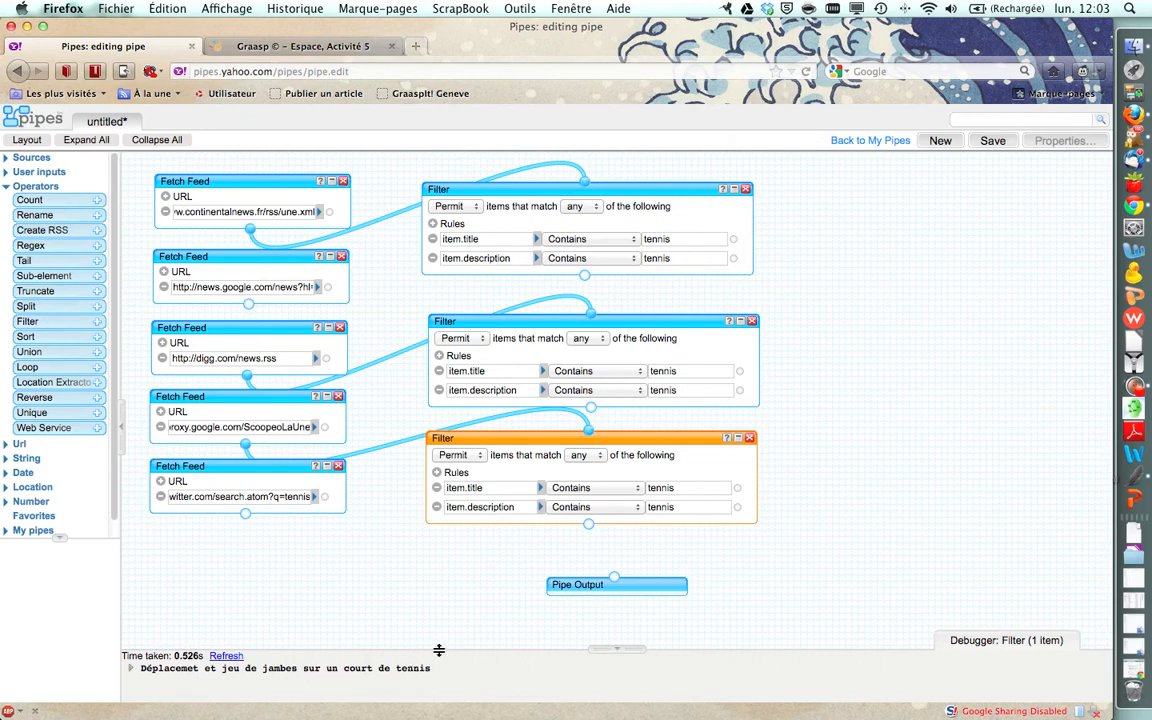
drag(437, 648, 445, 541)
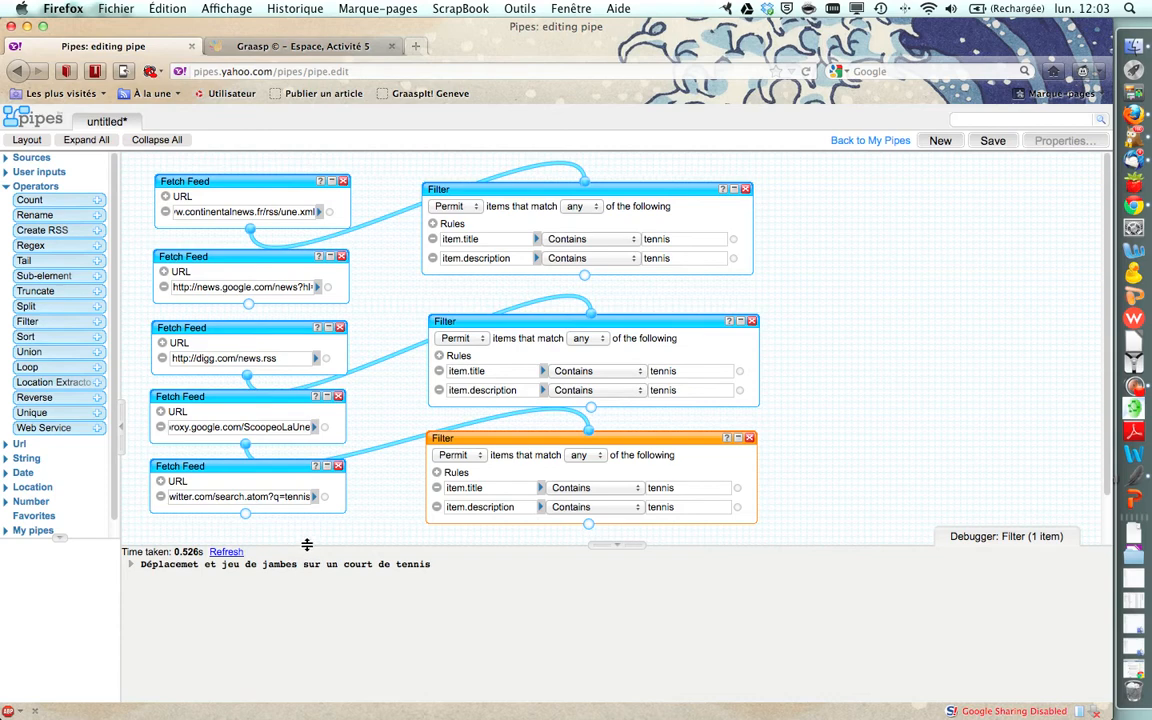
drag(306, 545, 305, 614)
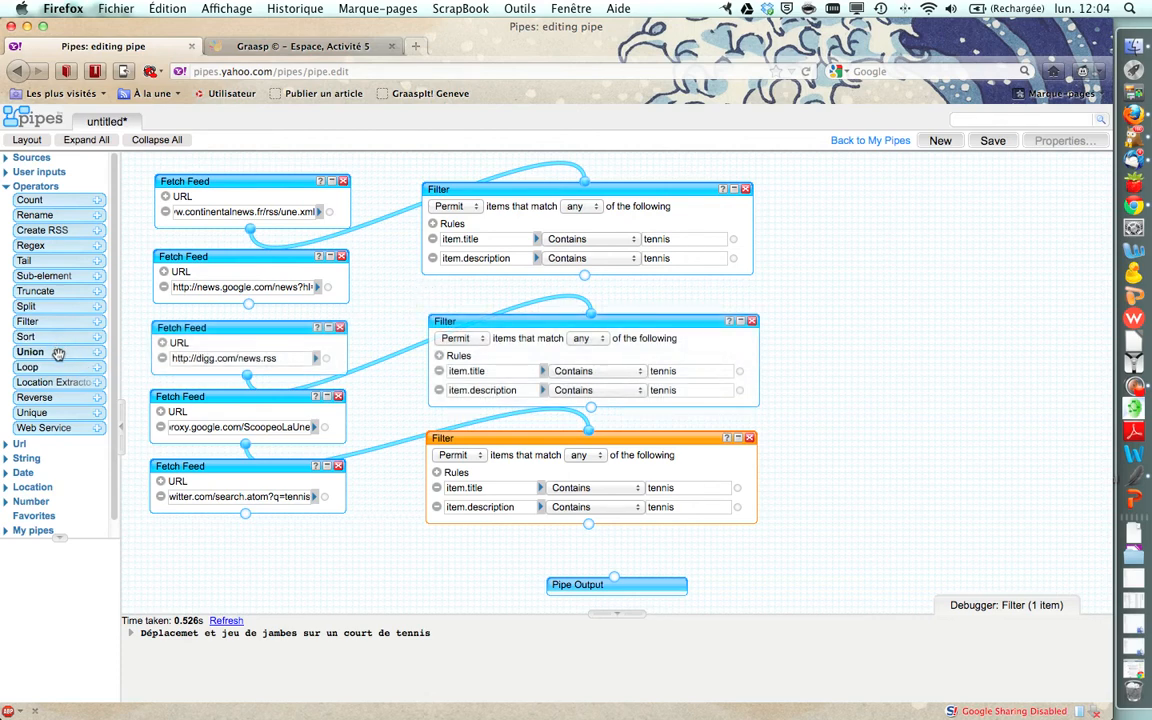
Add a Union module beside the Filters and connect the three Filters plus the Google News and Twitter feeds to its five inputs.
drag(58, 353, 926, 296)
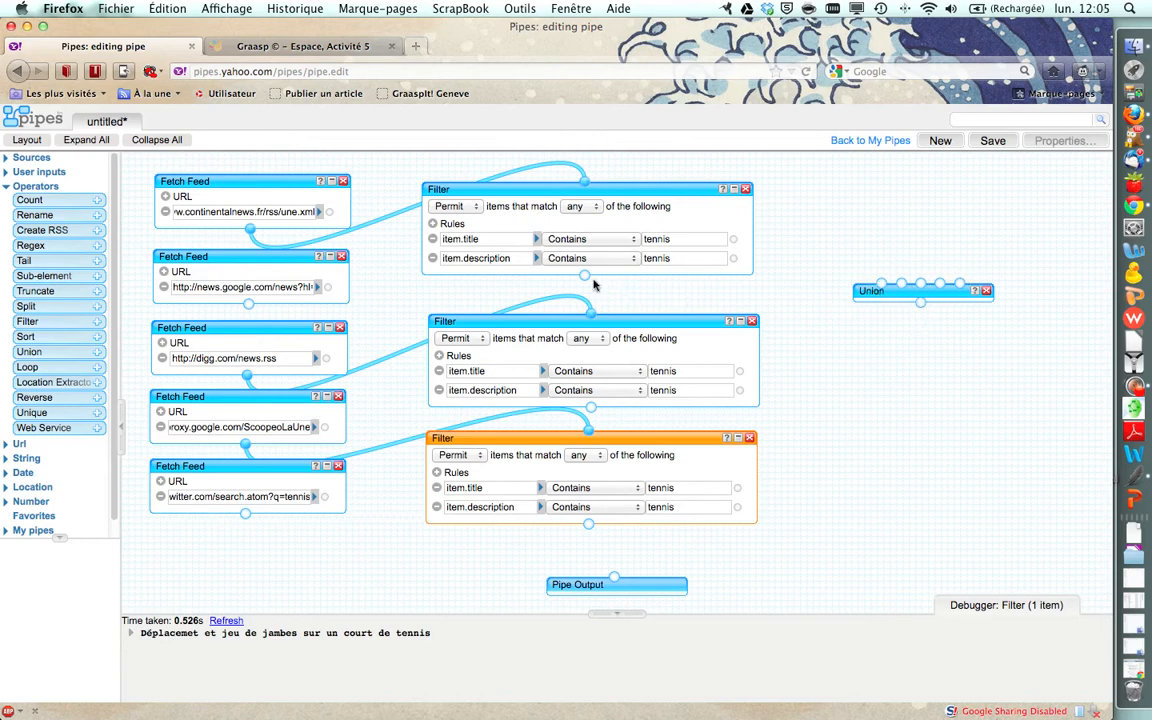
drag(582, 278, 883, 285)
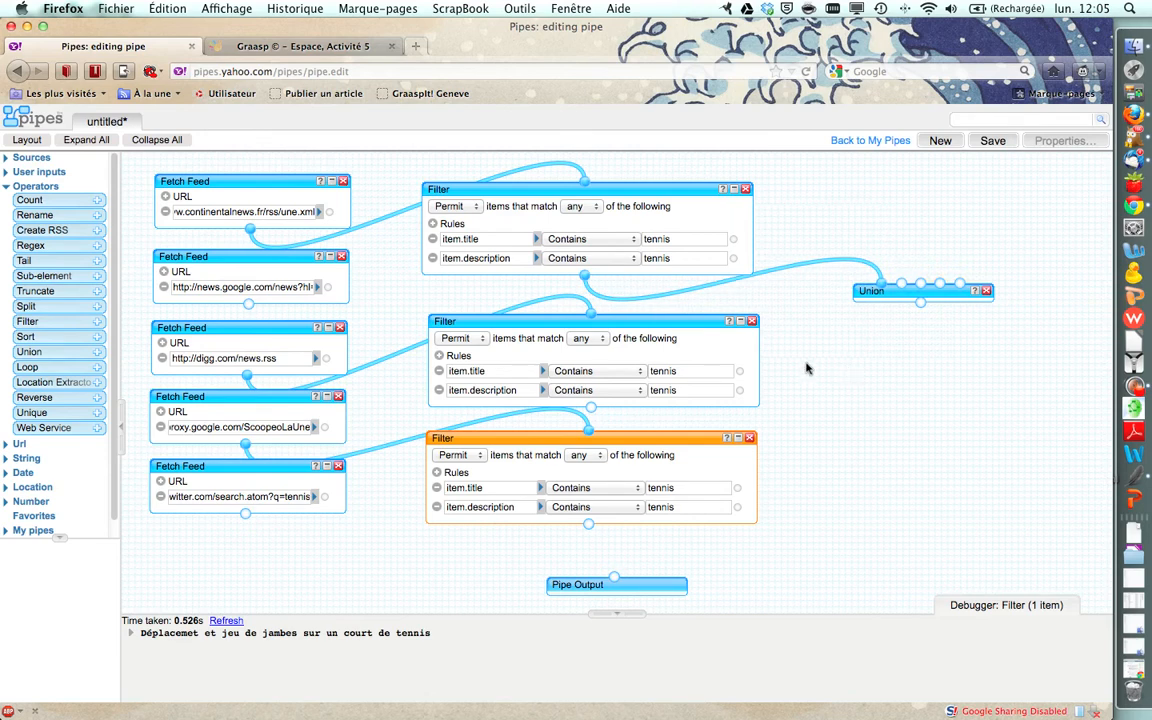
drag(250, 305, 903, 293)
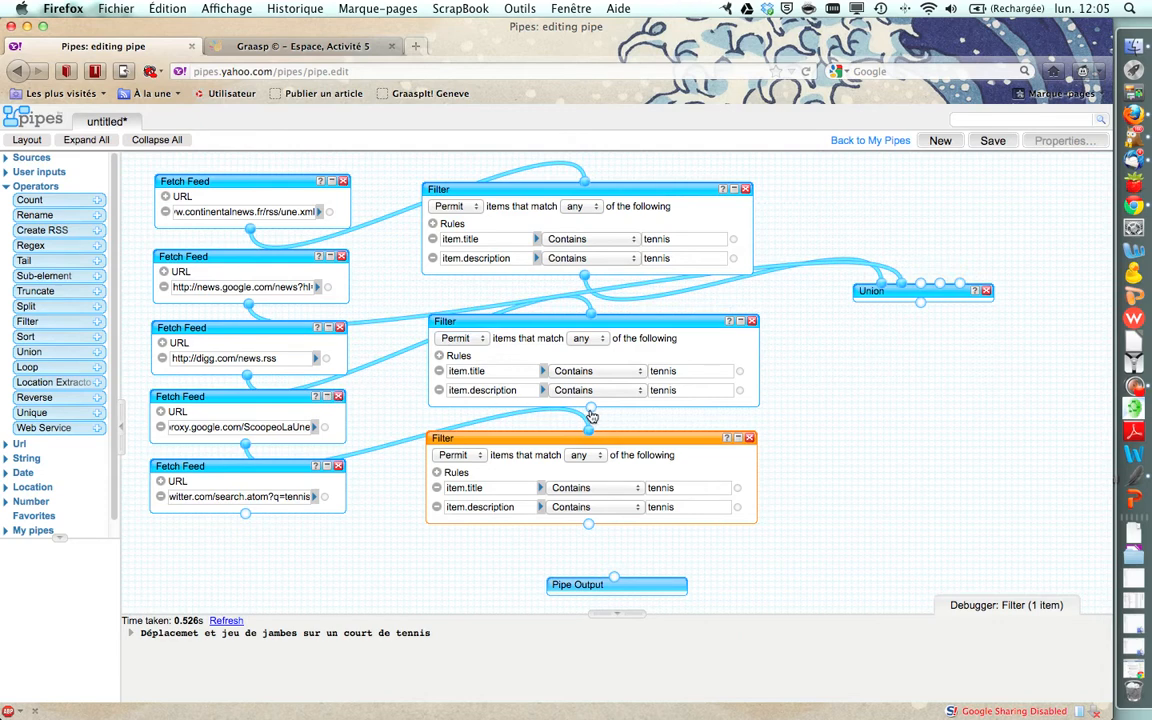
drag(591, 416, 923, 298)
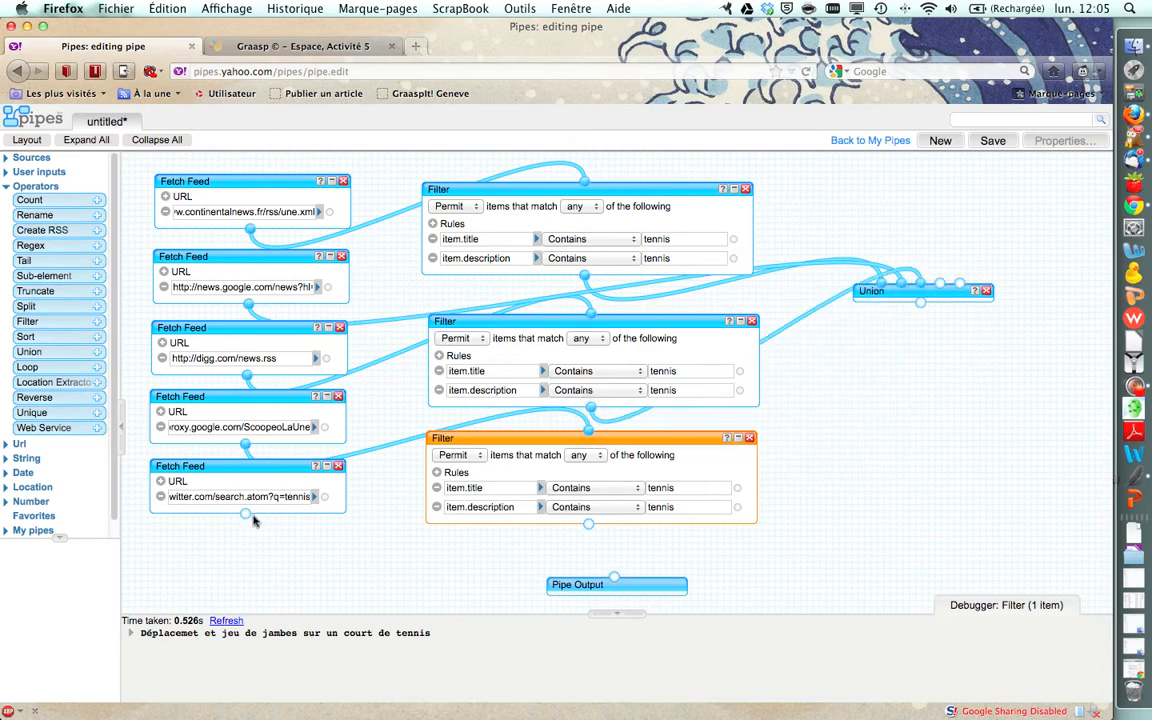
drag(590, 524, 947, 293)
drag(245, 514, 965, 292)
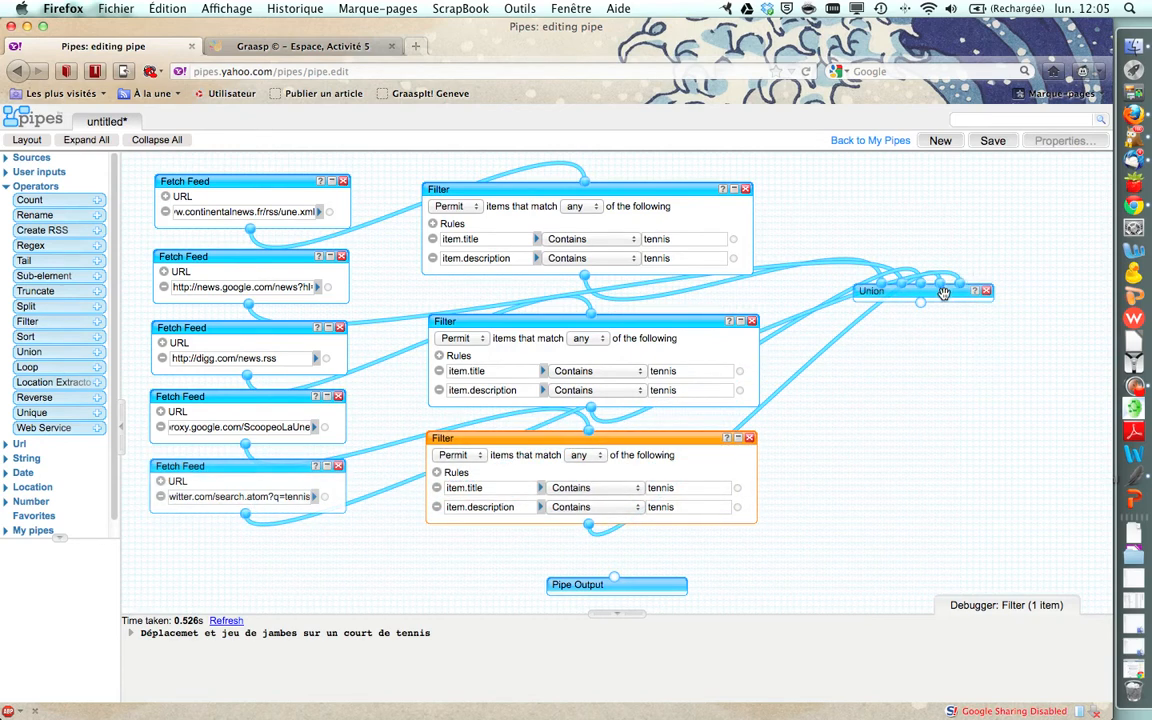
Preview the Union's combined items in an enlarged debugger.
click(943, 293)
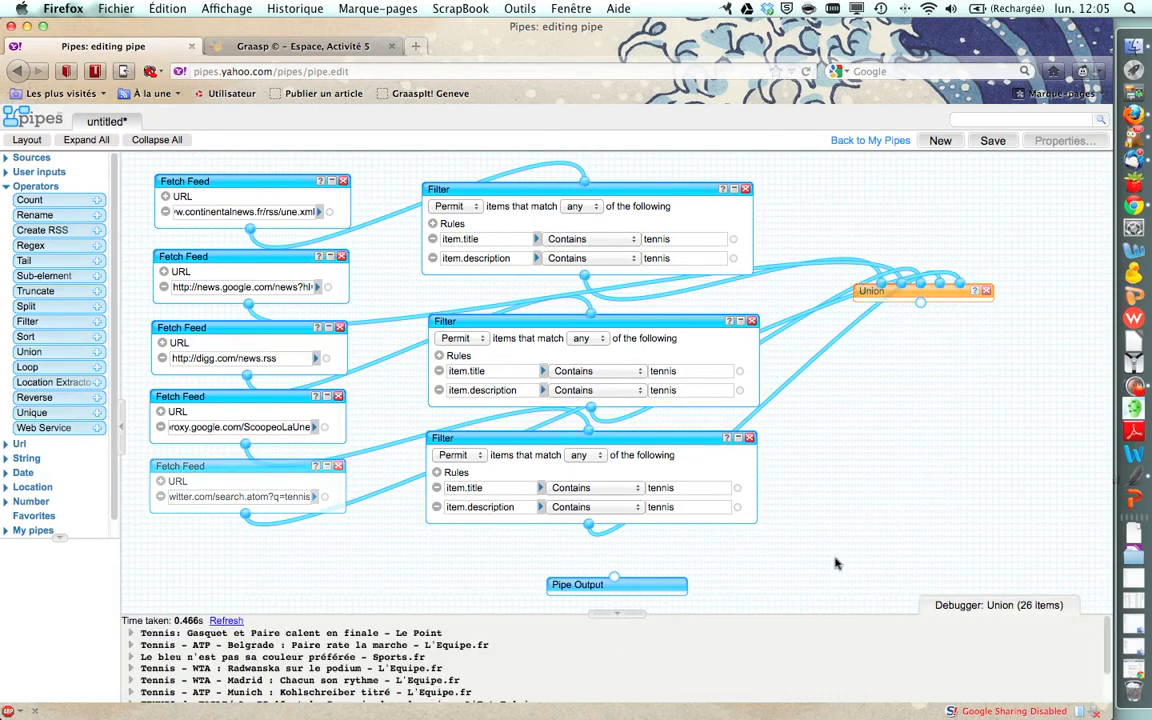
drag(777, 612, 769, 550)
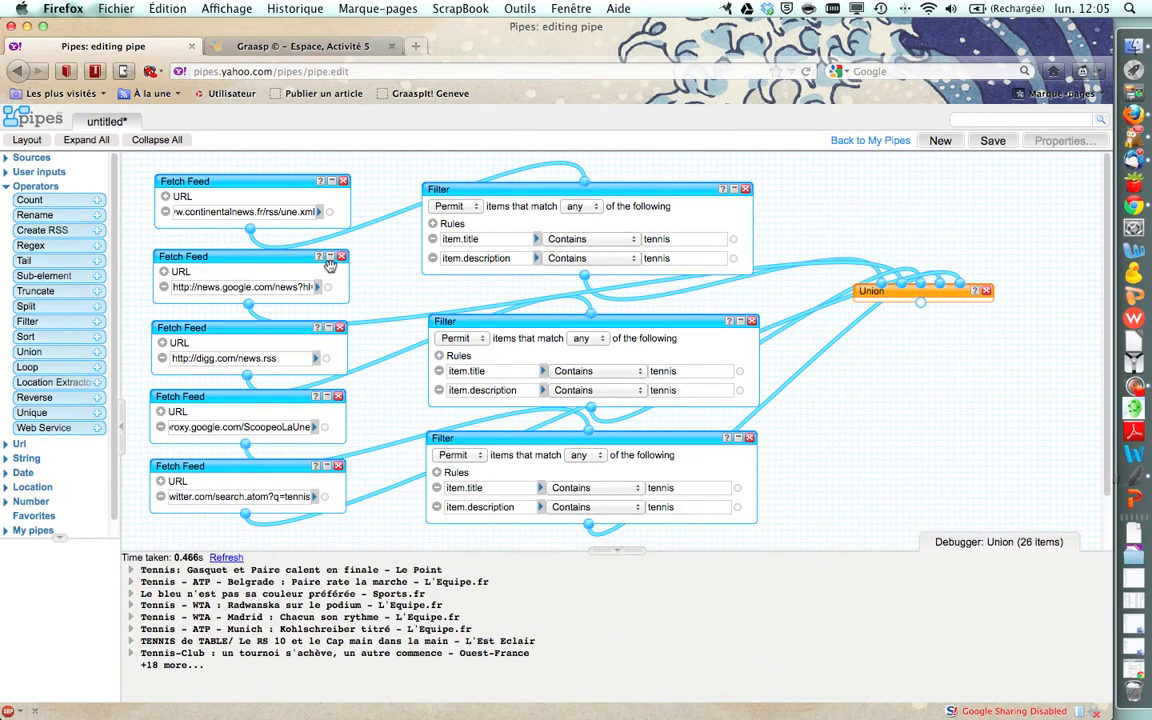
click(326, 512)
mouse_move(671, 558)
mouse_down()
mouse_move(674, 622)
mouse_move(674, 553)
mouse_move(674, 580)
mouse_up()
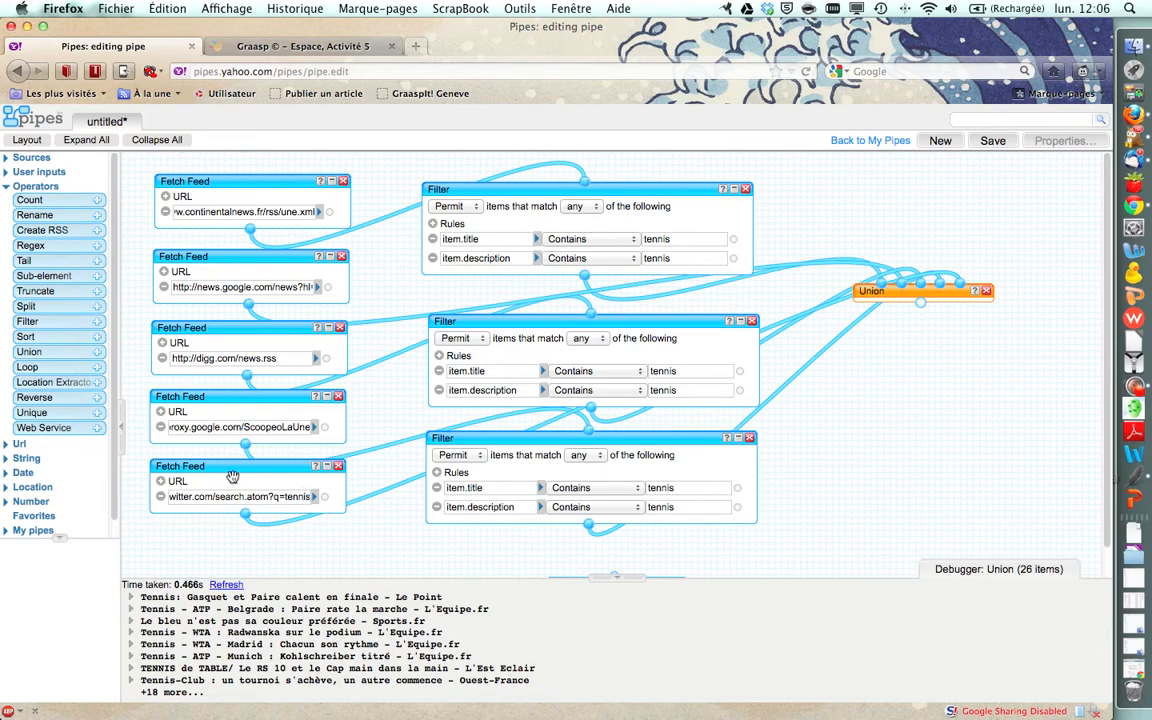
Add a Sort module fed by the Union, order items by item.pubDate in ascending order, and preview its output.
drag(72, 336, 877, 389)
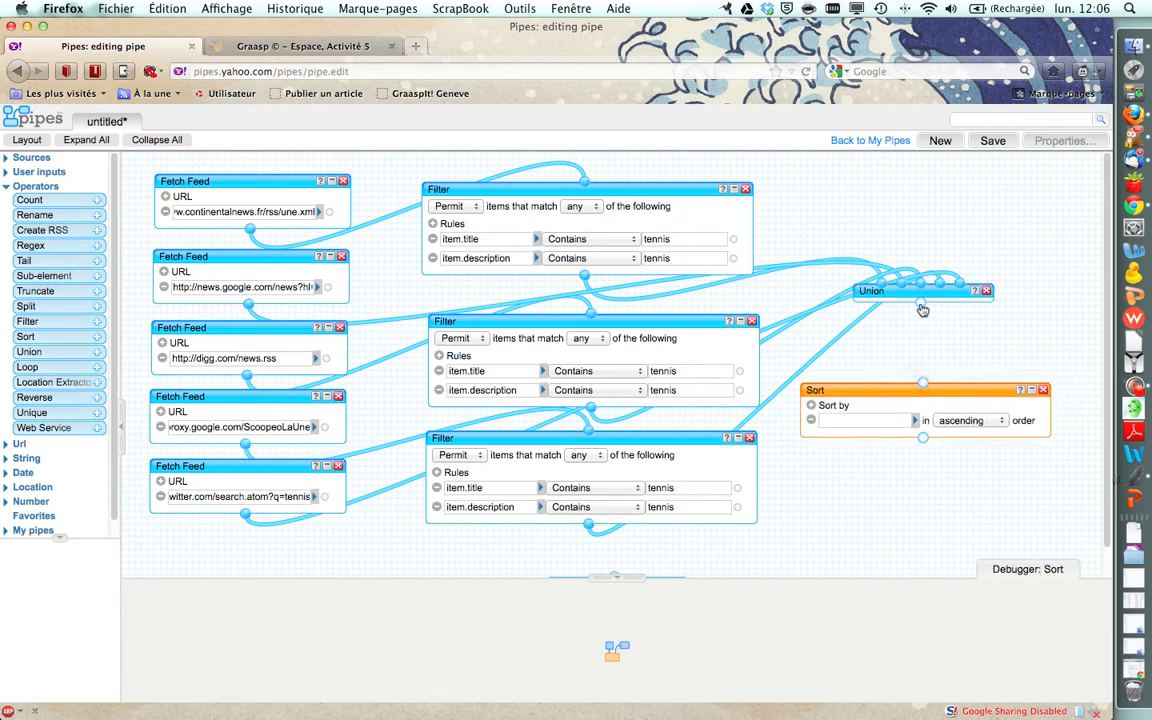
drag(921, 305, 928, 391)
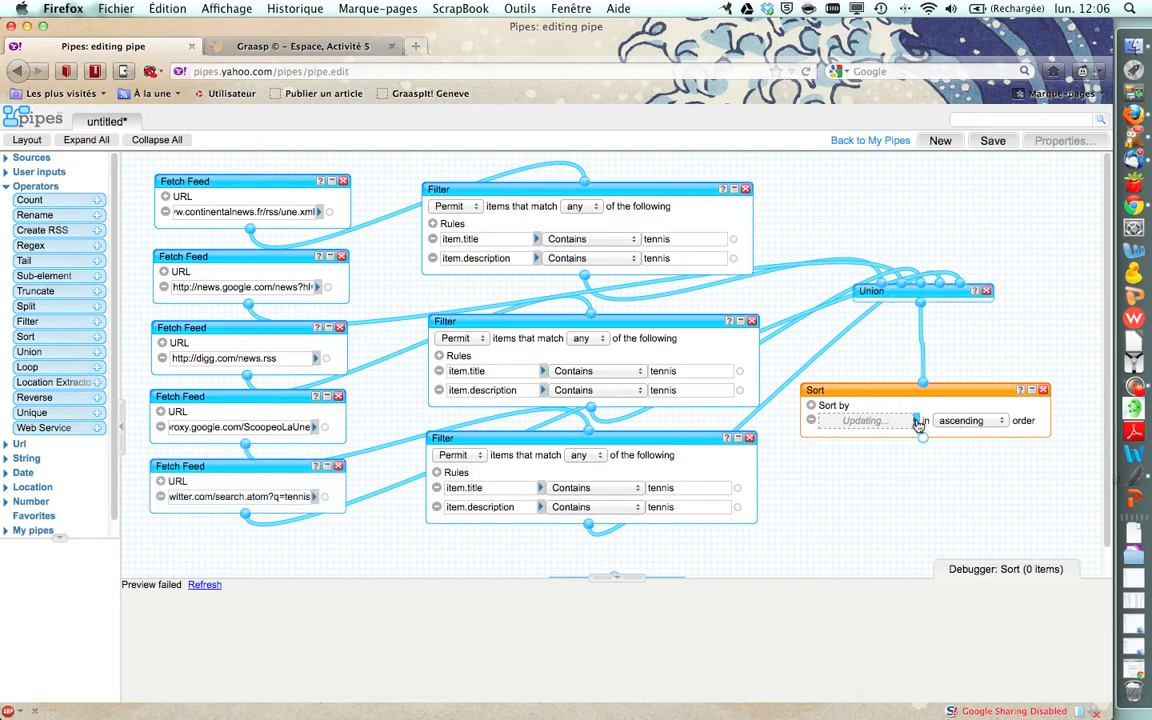
click(917, 421)
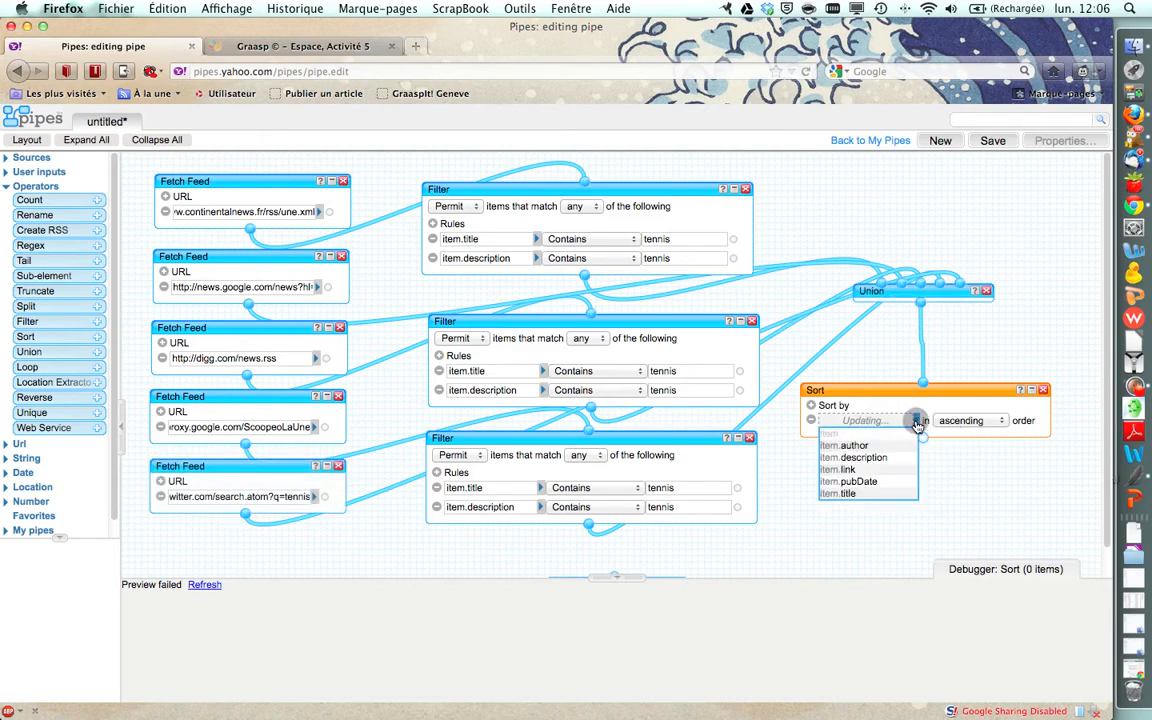
click(886, 485)
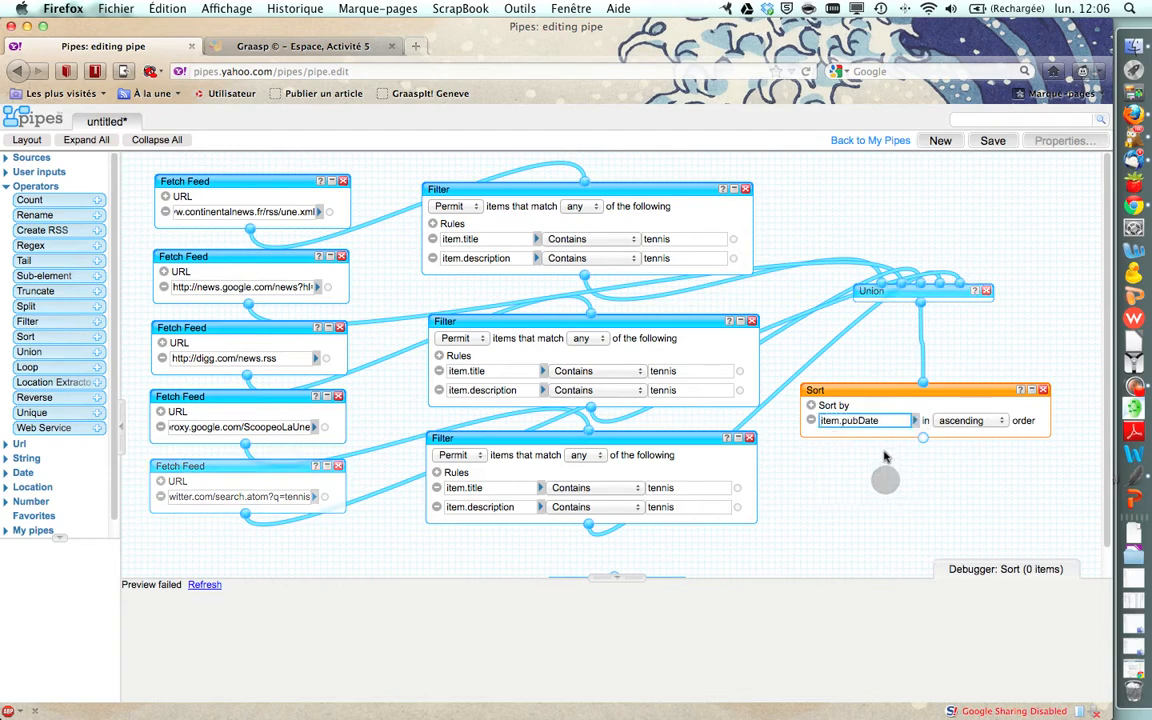
click(988, 421)
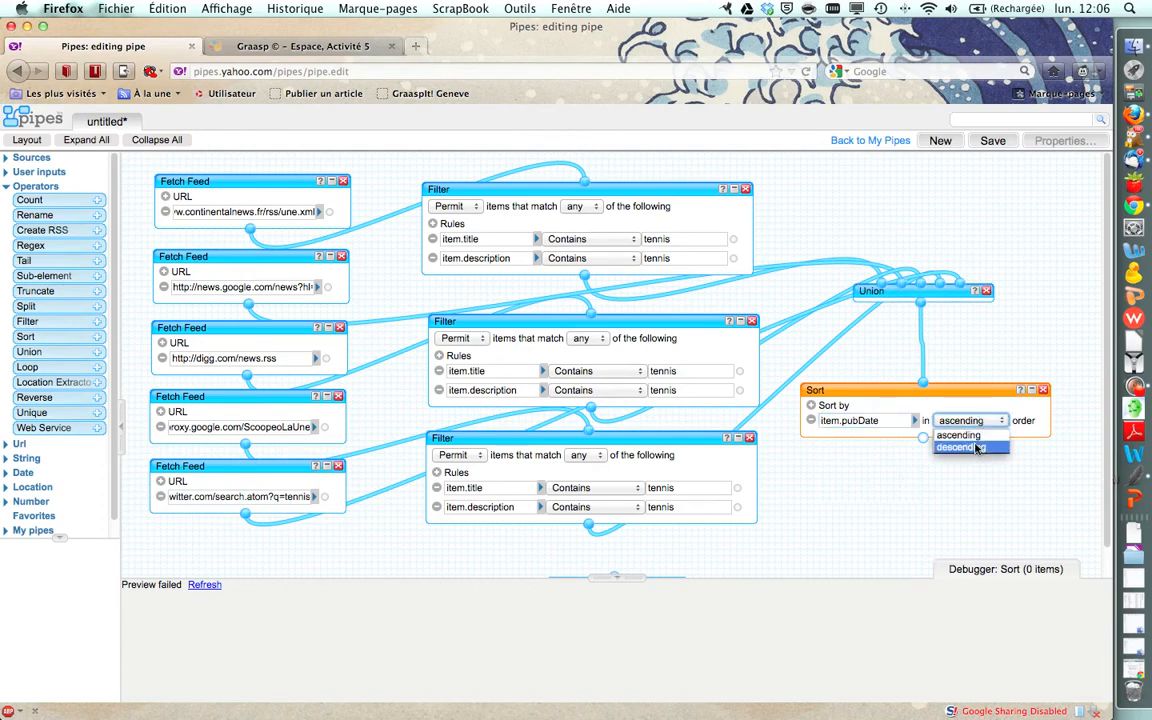
click(966, 434)
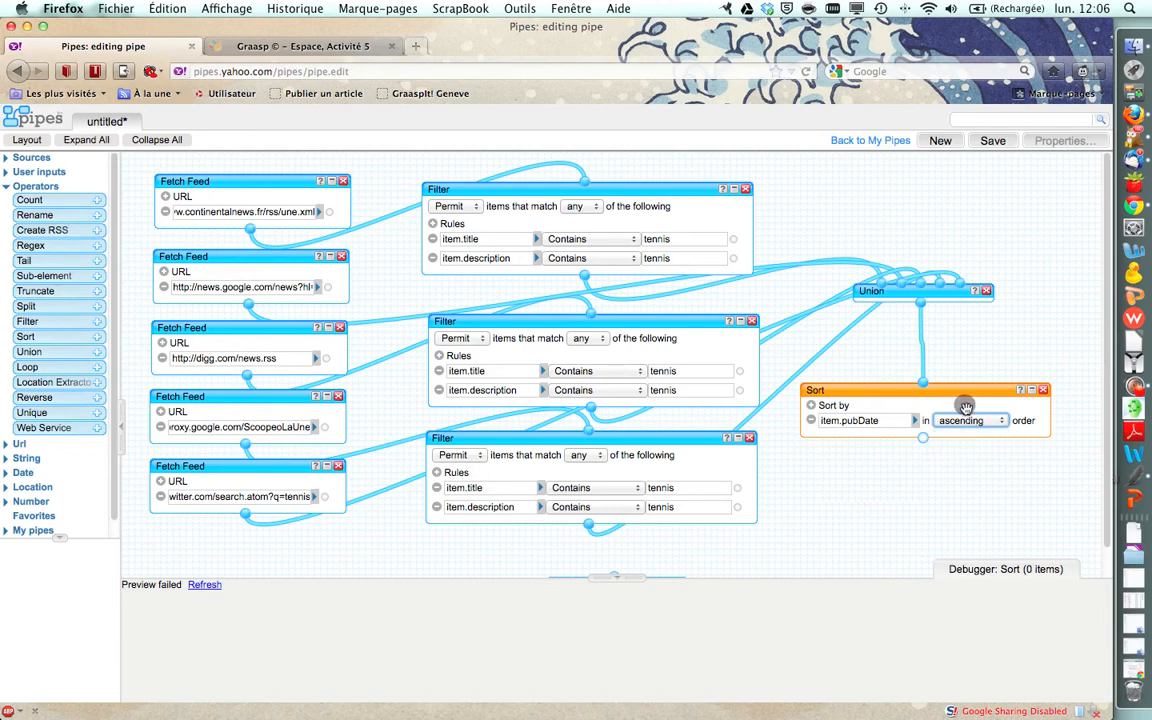
click(205, 585)
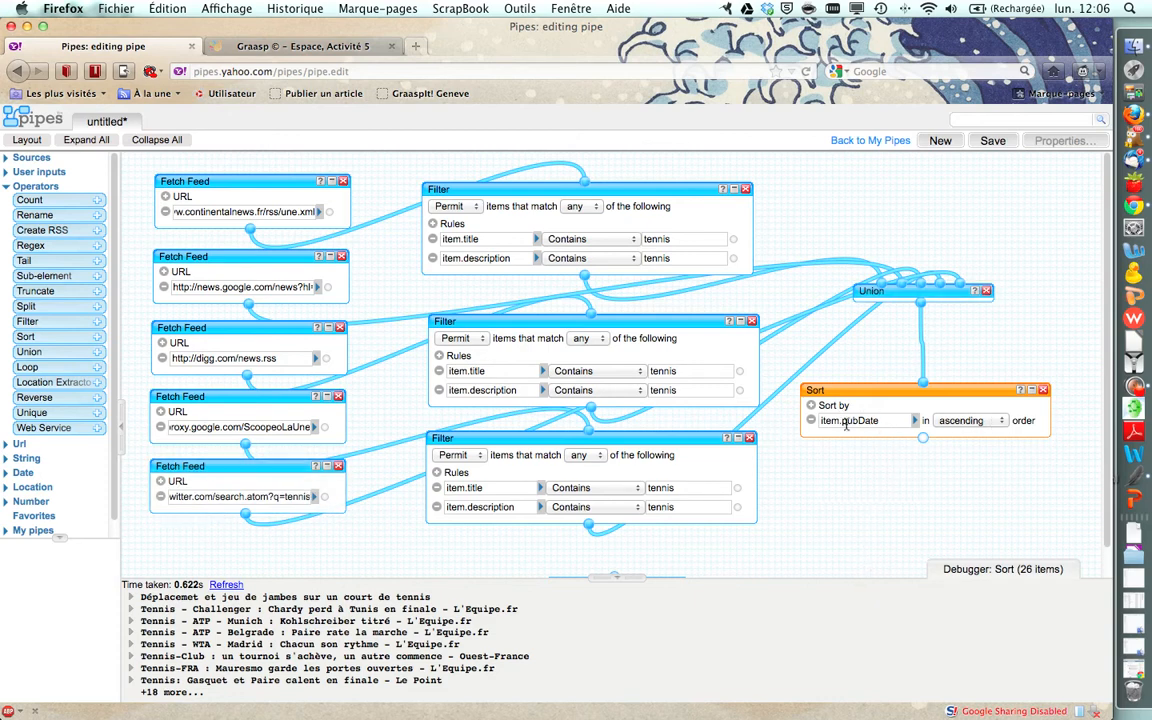
Add a Unique module fed by the Sort, filter non-unique items based on item.link, and preview its output.
drag(968, 392, 979, 366)
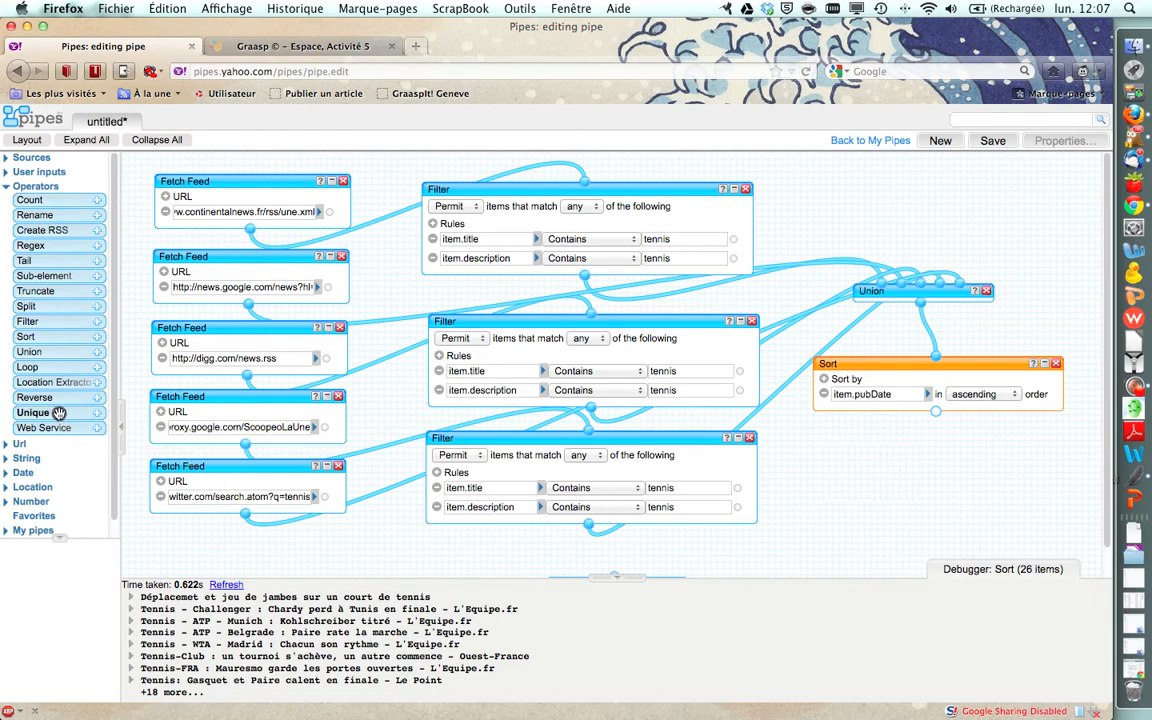
drag(59, 413, 881, 449)
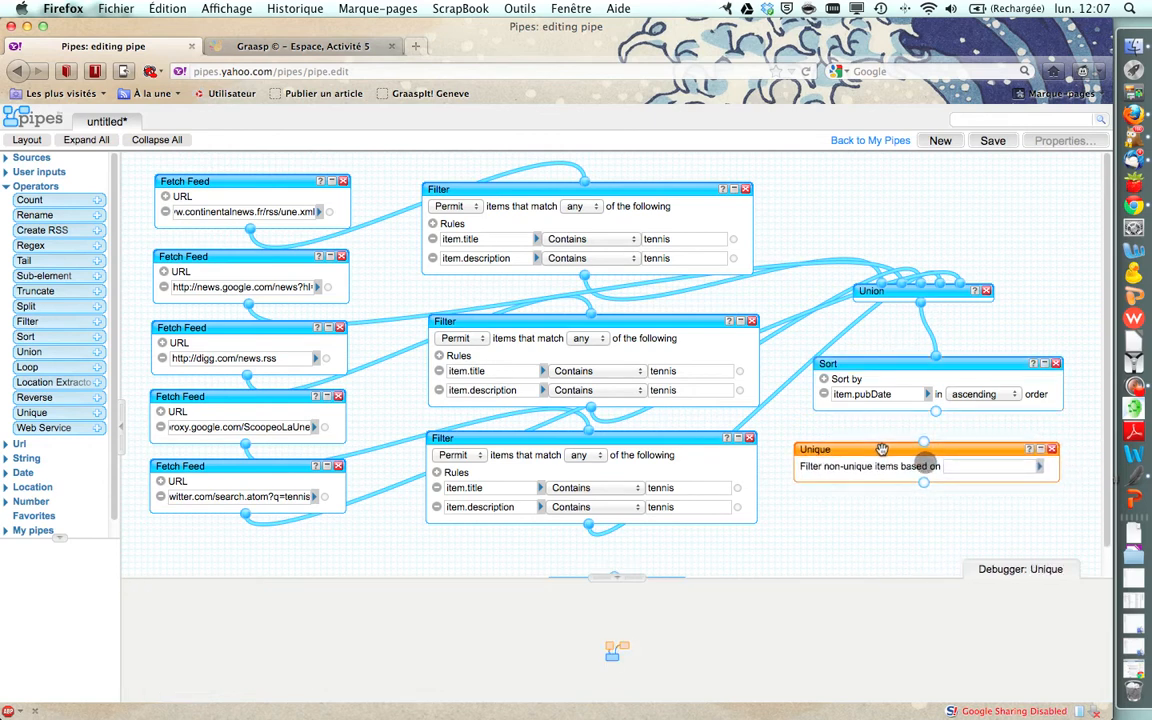
drag(936, 416, 923, 442)
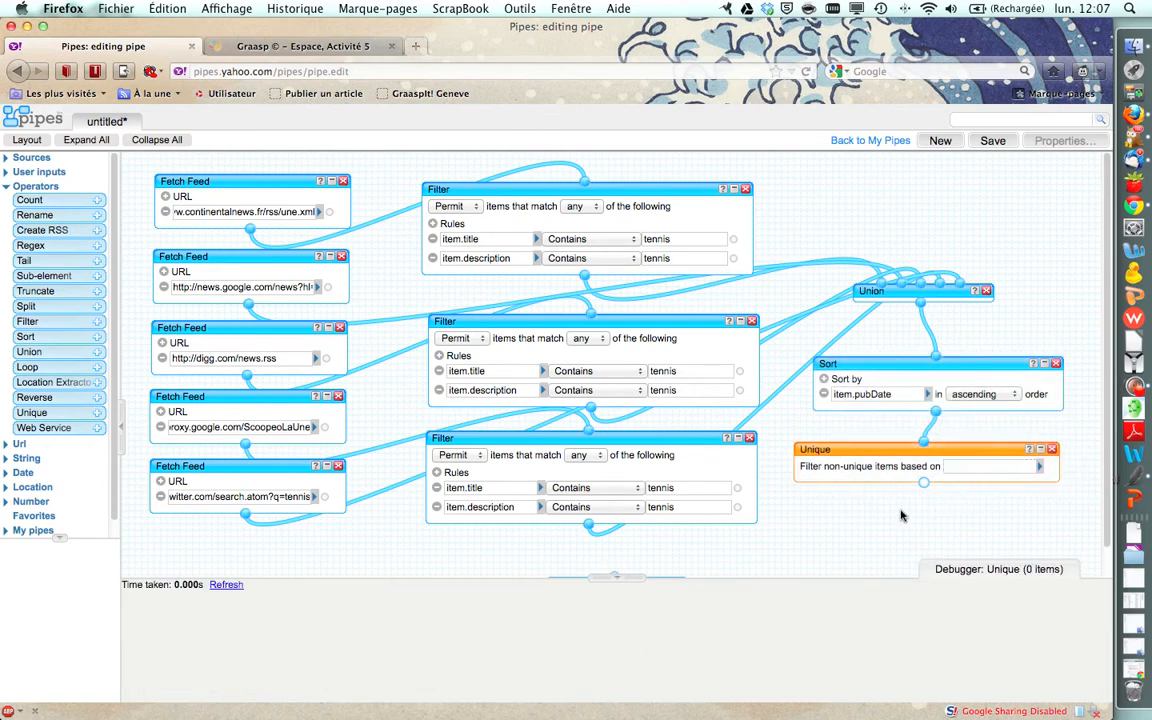
click(1040, 467)
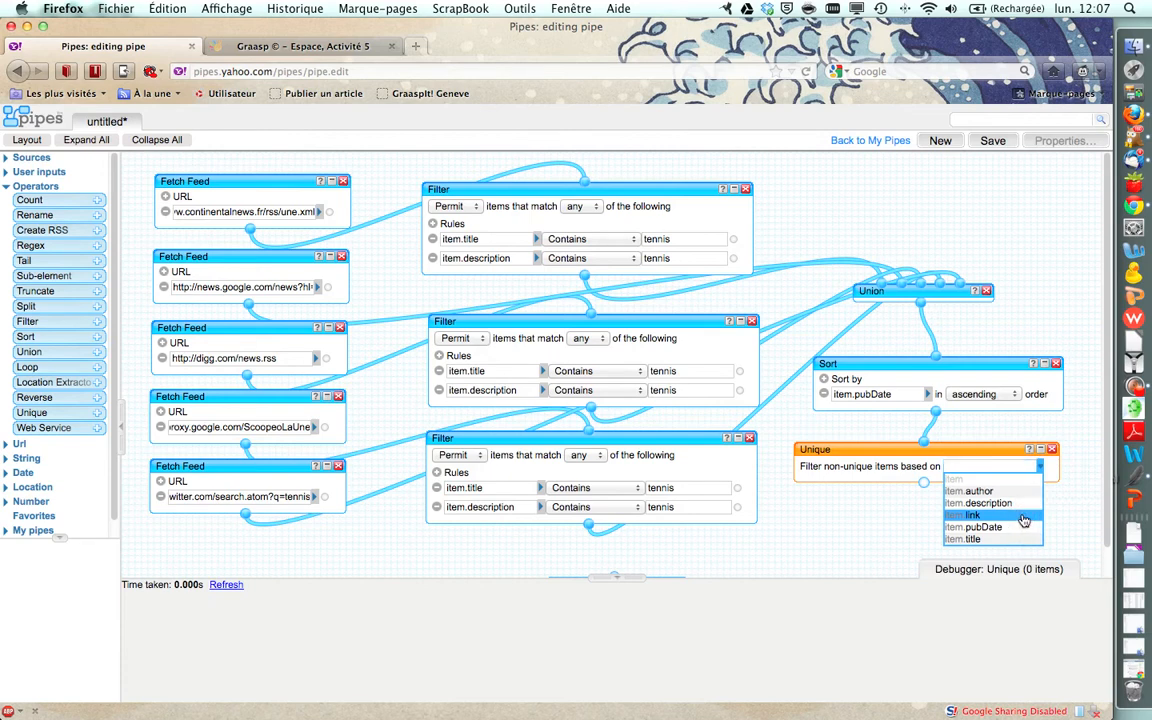
click(1024, 520)
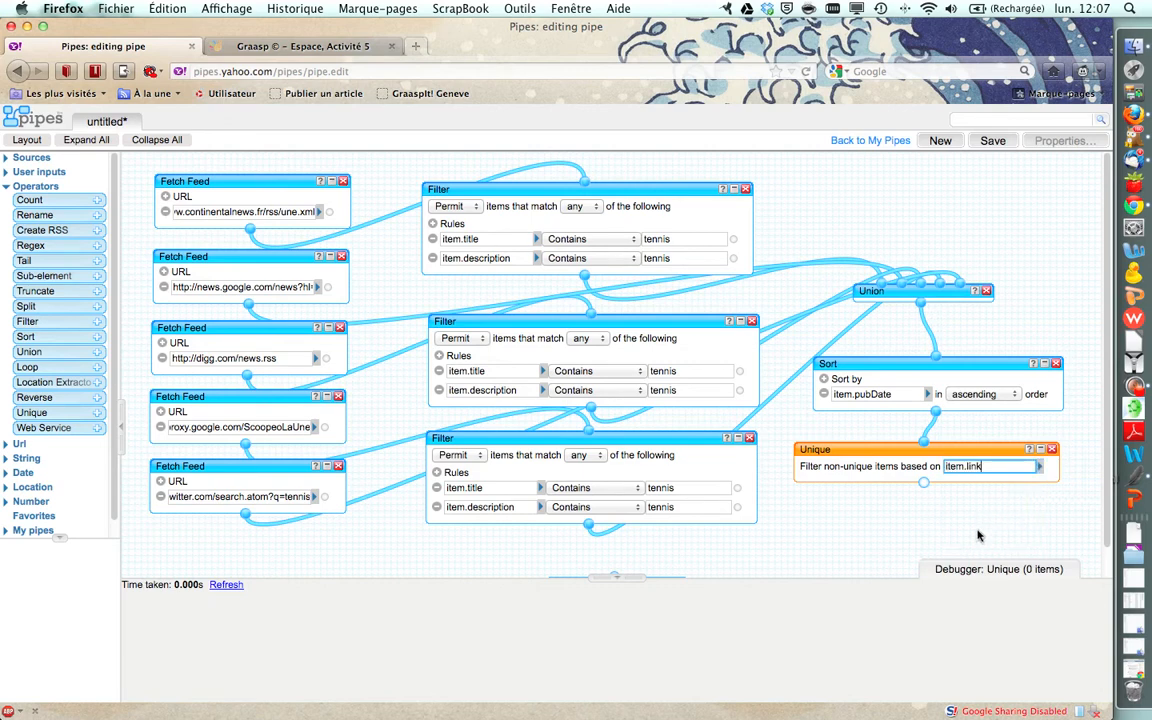
click(228, 585)
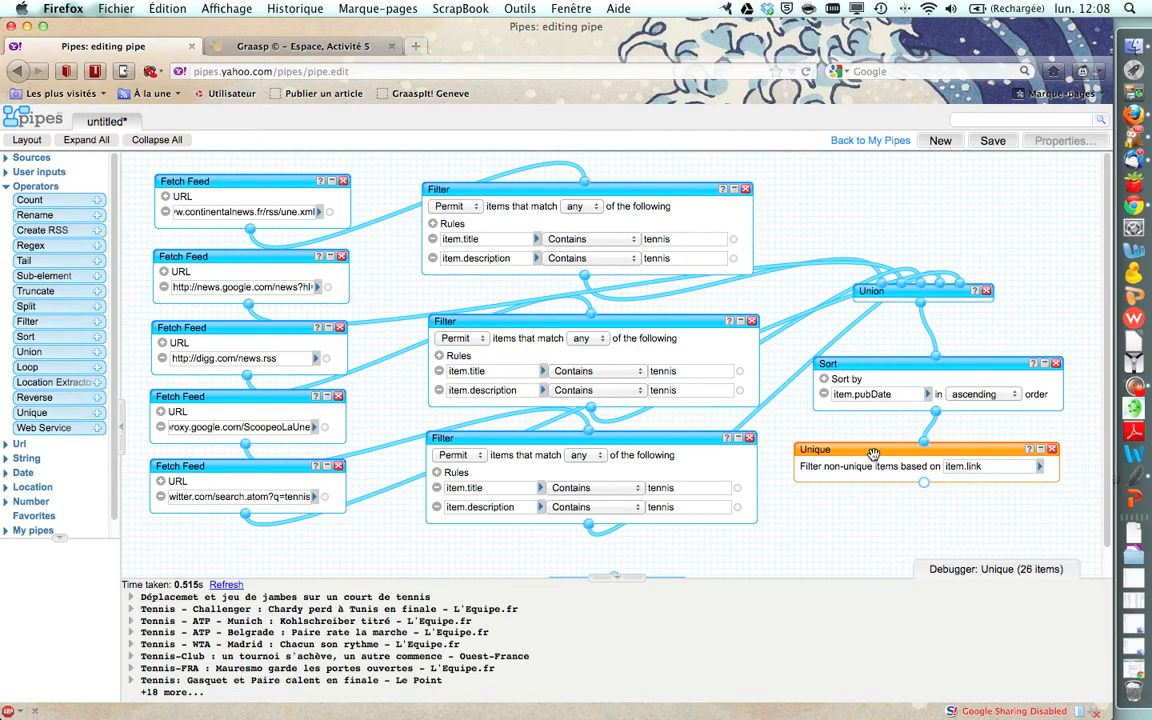
Add a second Unique module fed by the first one and filter non-unique items based on item.author.
drag(883, 459, 884, 447)
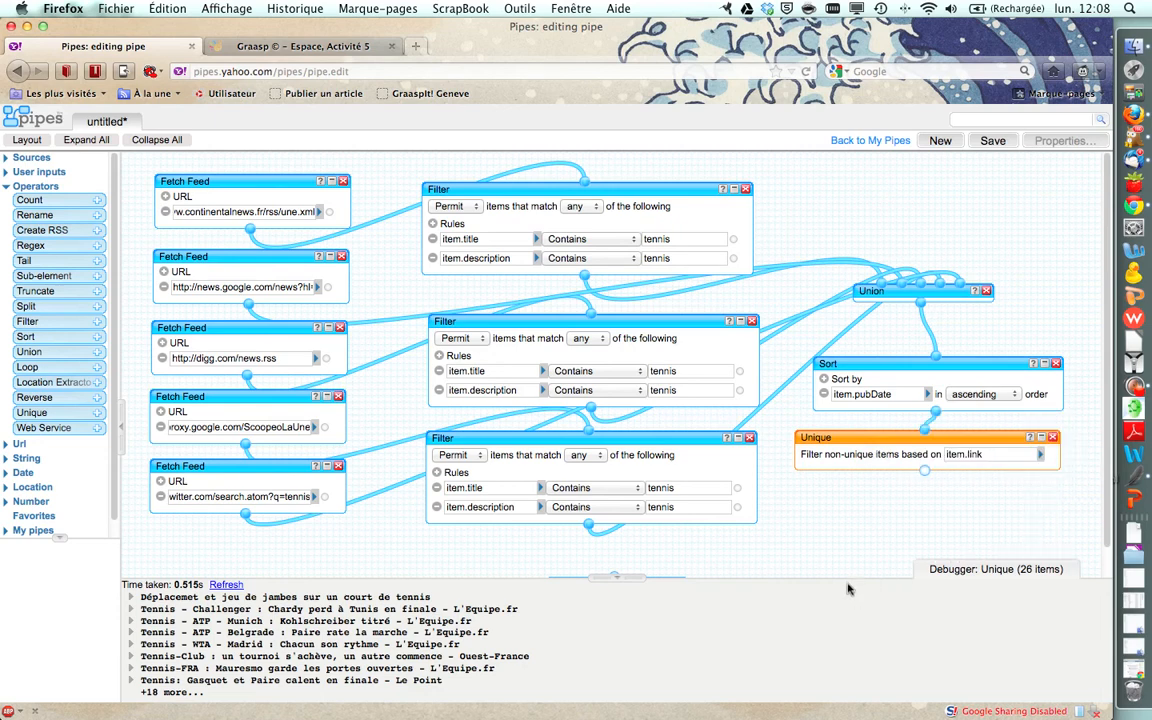
drag(846, 578, 858, 658)
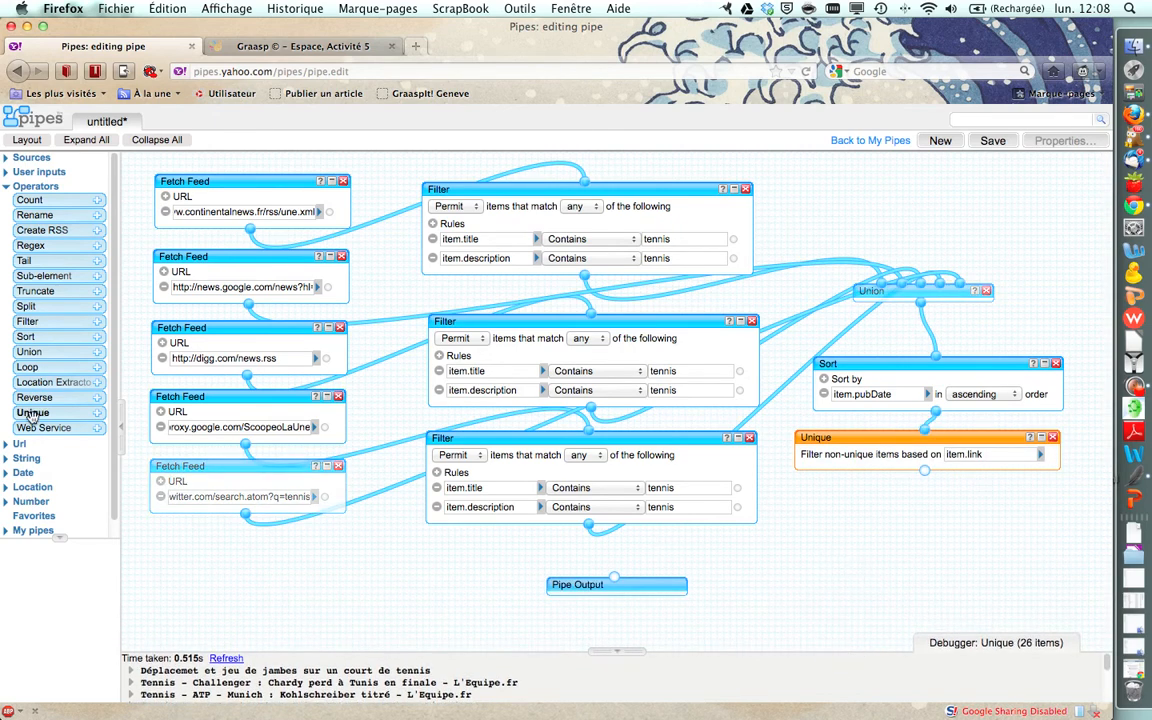
drag(32, 412, 846, 526)
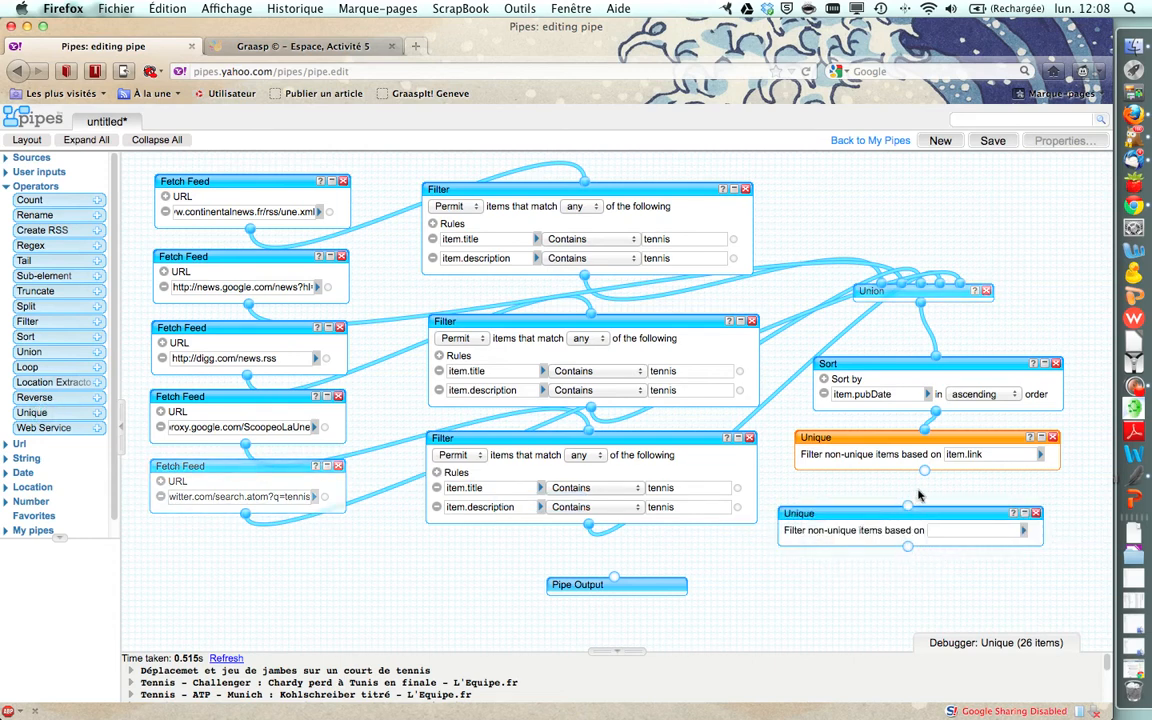
drag(924, 470, 912, 510)
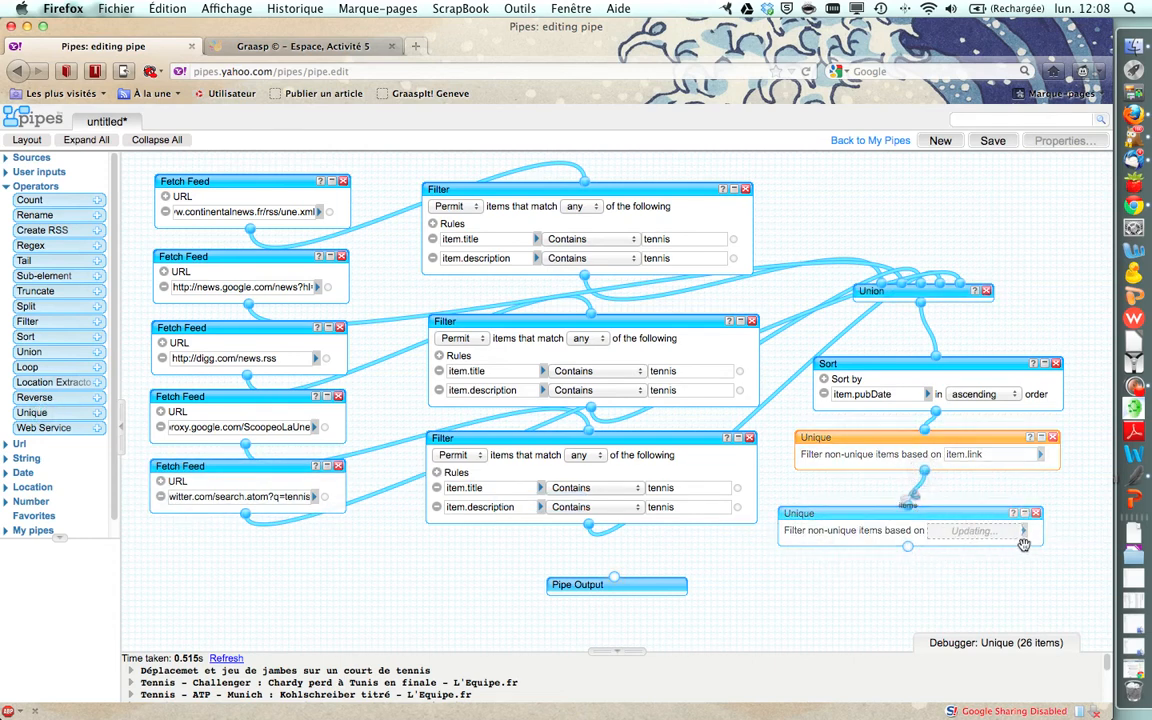
click(1023, 531)
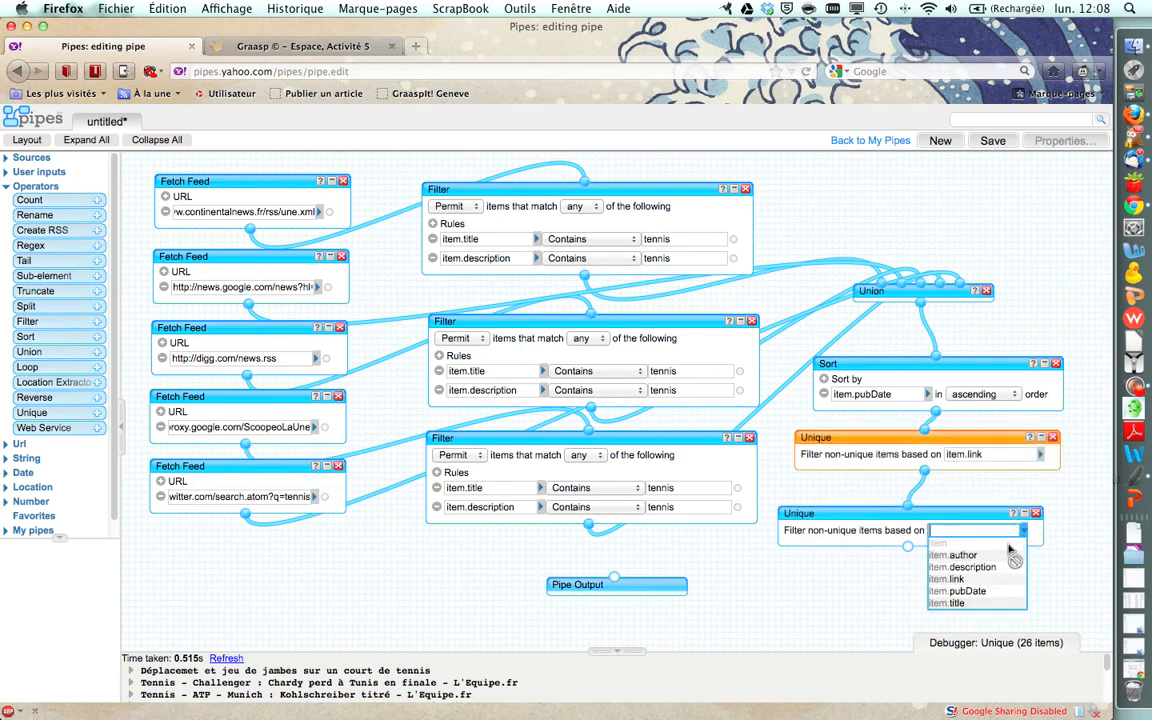
click(1004, 557)
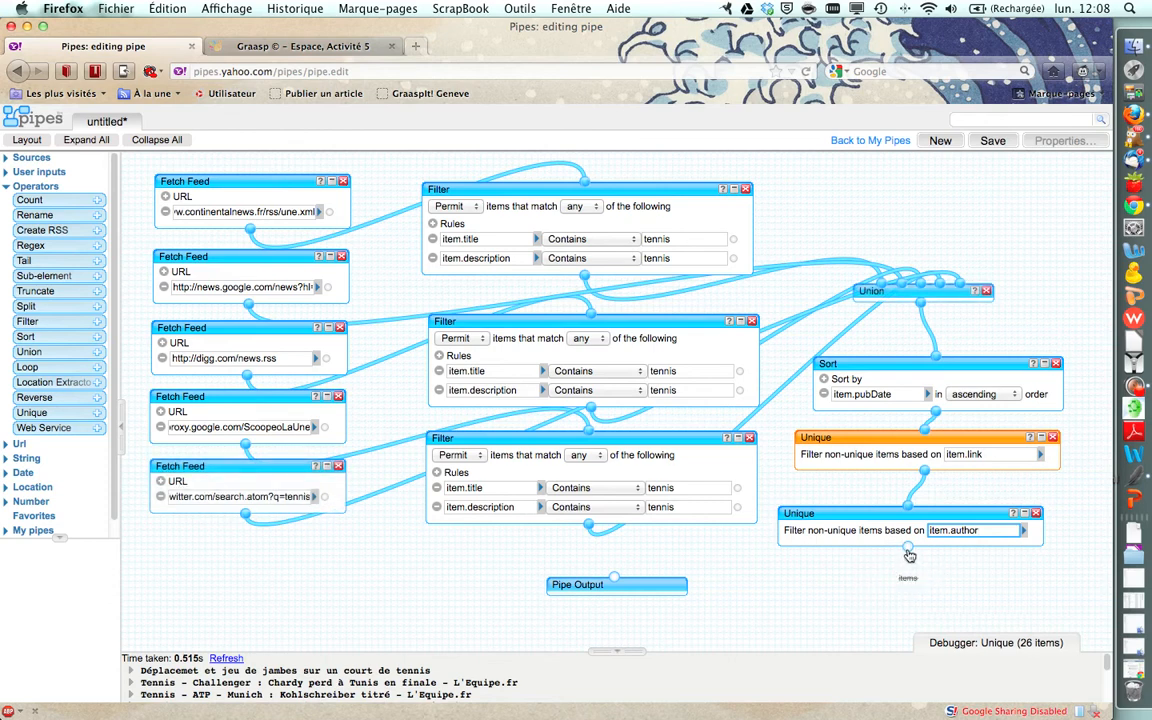
Connect the second Unique module to the Pipe Output and save the pipe as "Sélection tennis".
drag(908, 553, 620, 582)
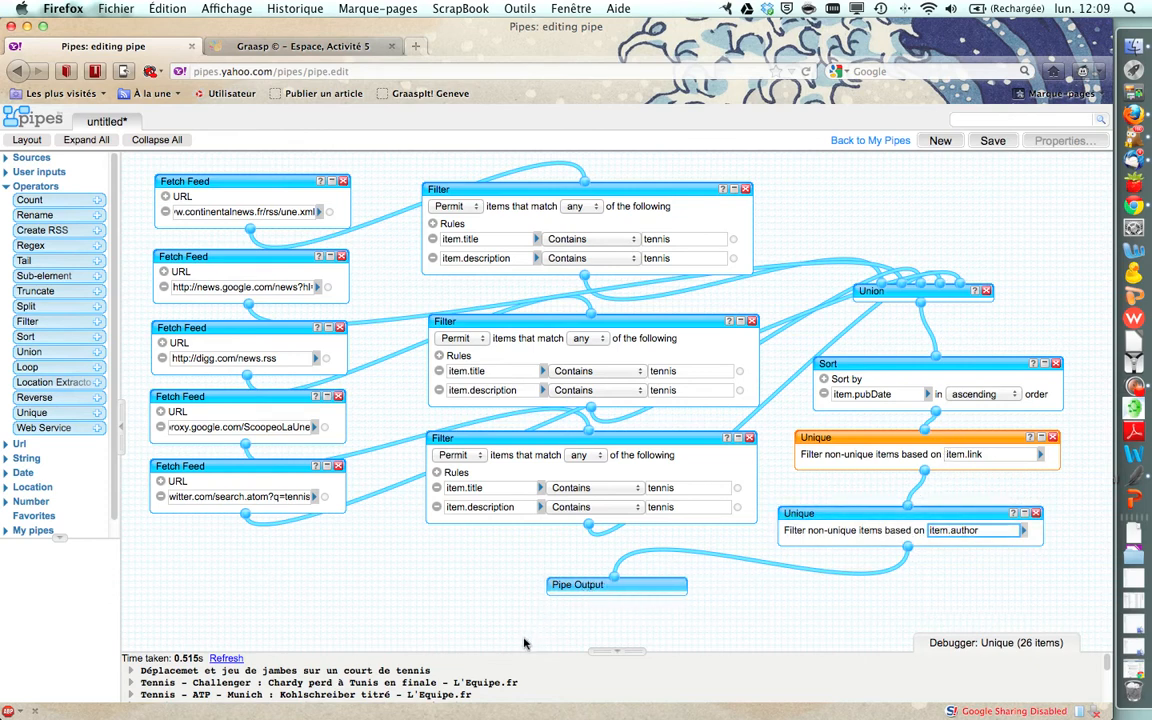
drag(524, 651, 520, 603)
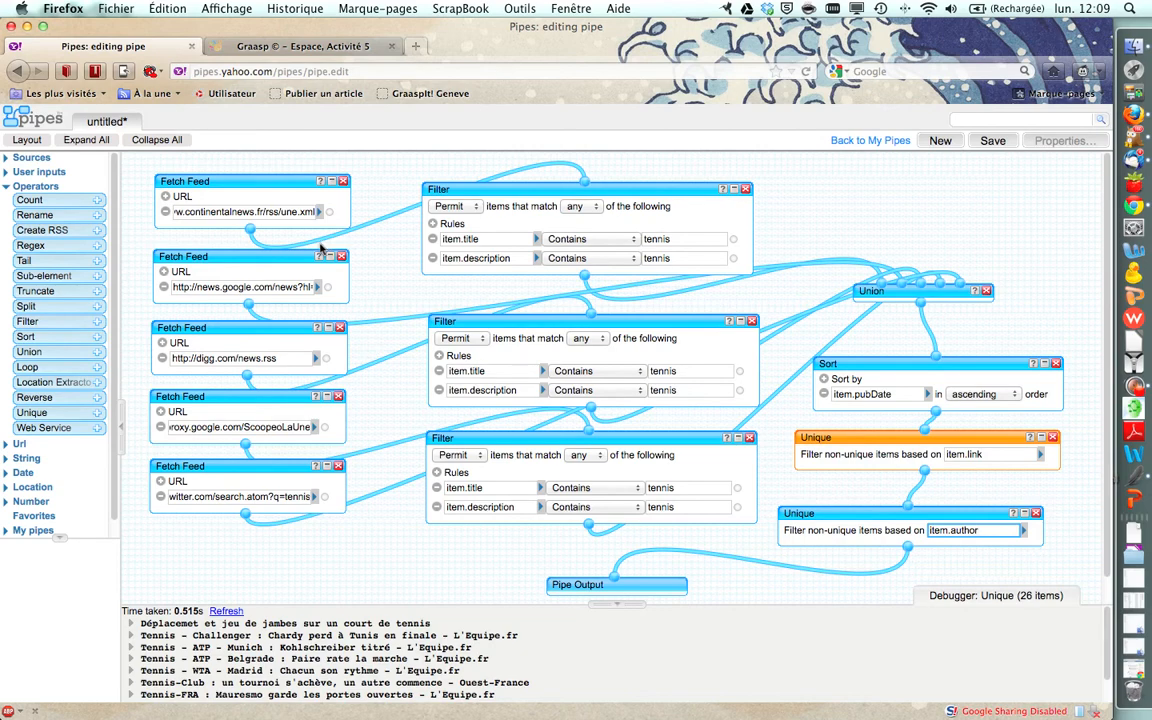
click(993, 141)
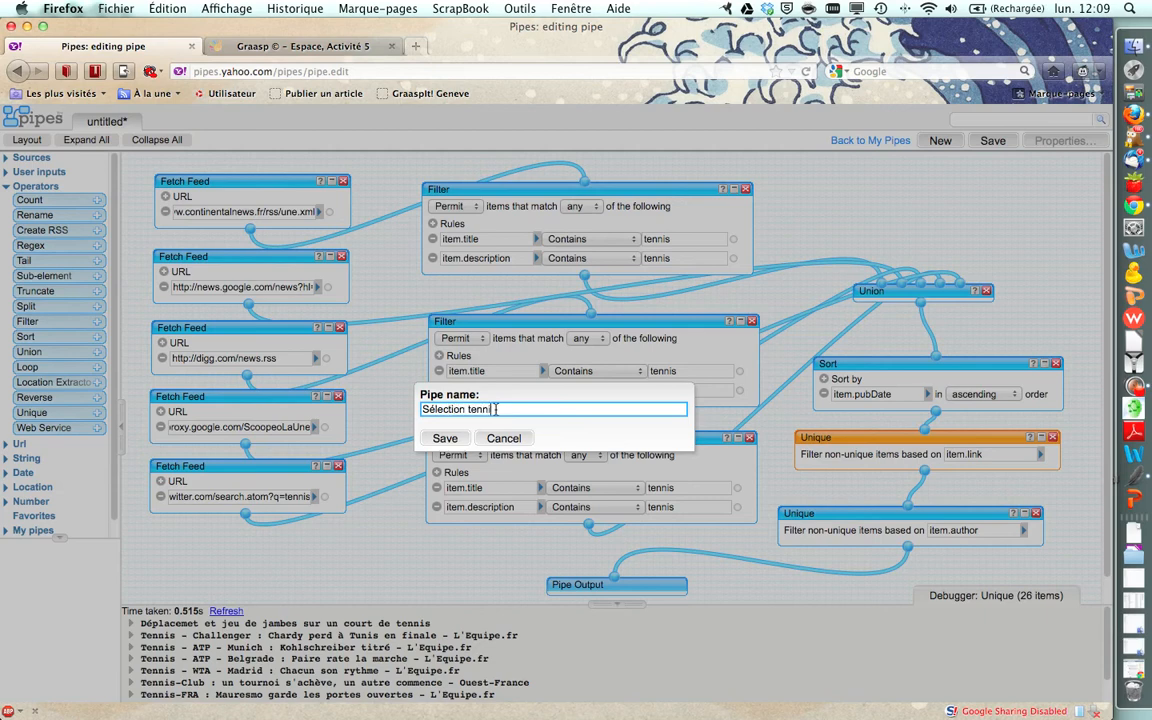
click(445, 439)
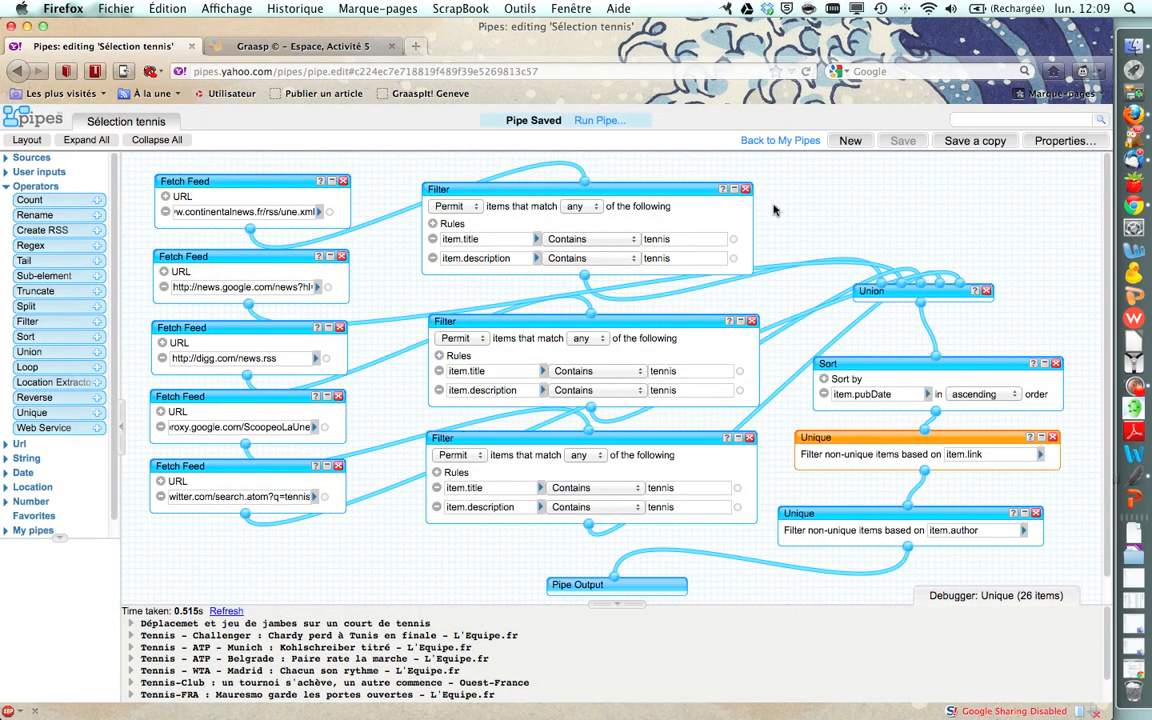
Run the saved pipe and look through its list of tennis items on the results page.
click(600, 121)
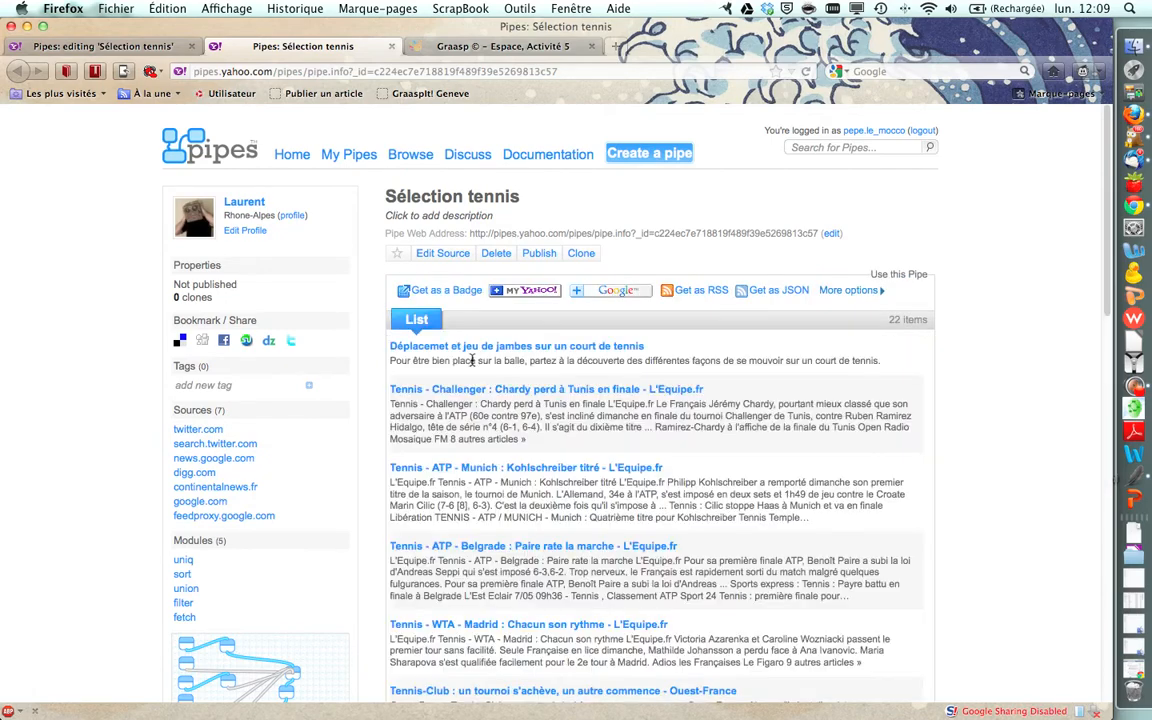
scroll(738, 428, down, 2)
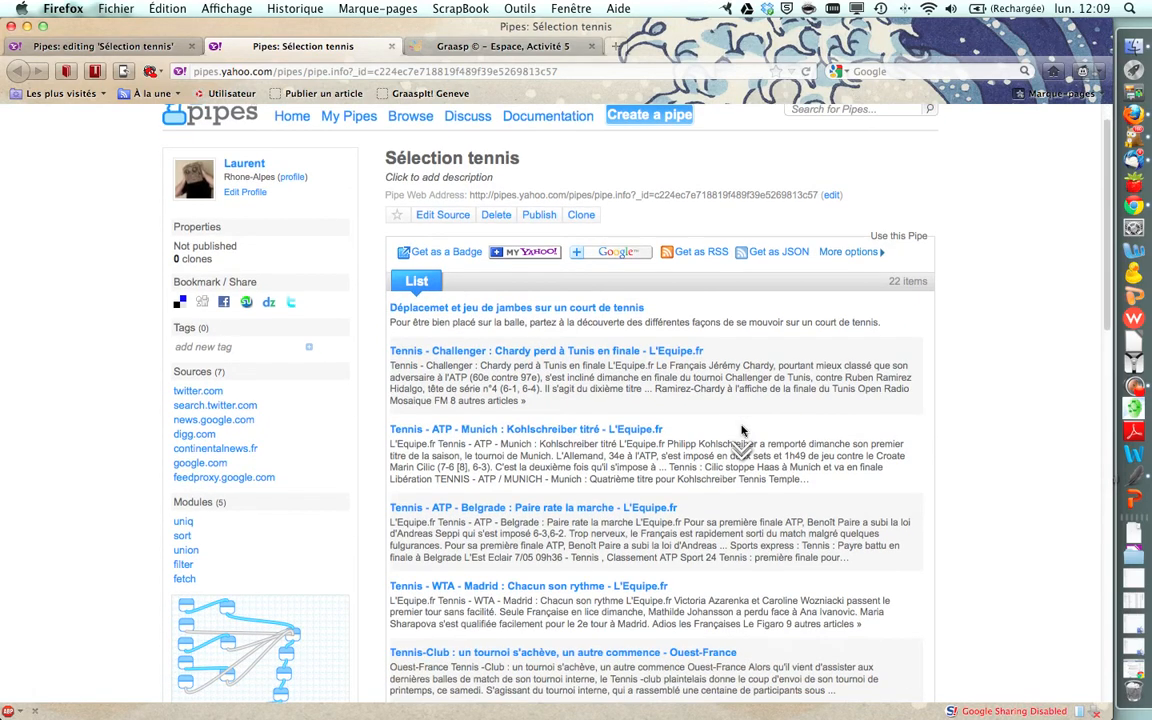
scroll(740, 428, down, 5)
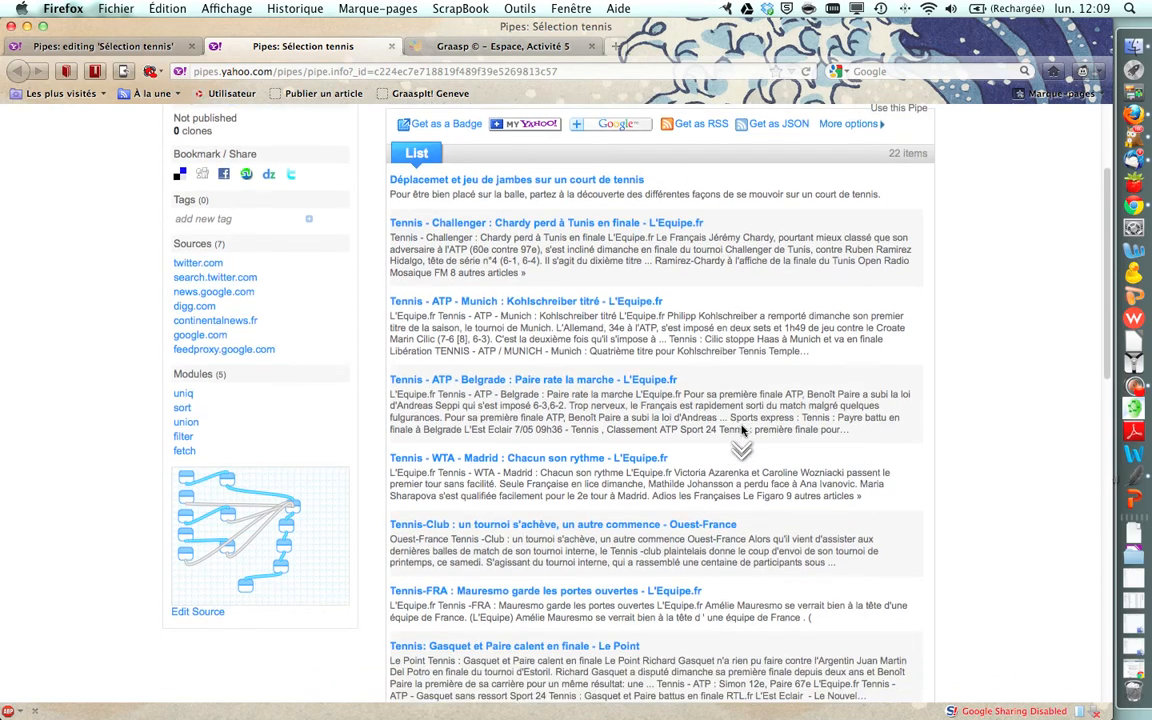
scroll(740, 428, down, 1)
scroll(740, 420, up, 5)
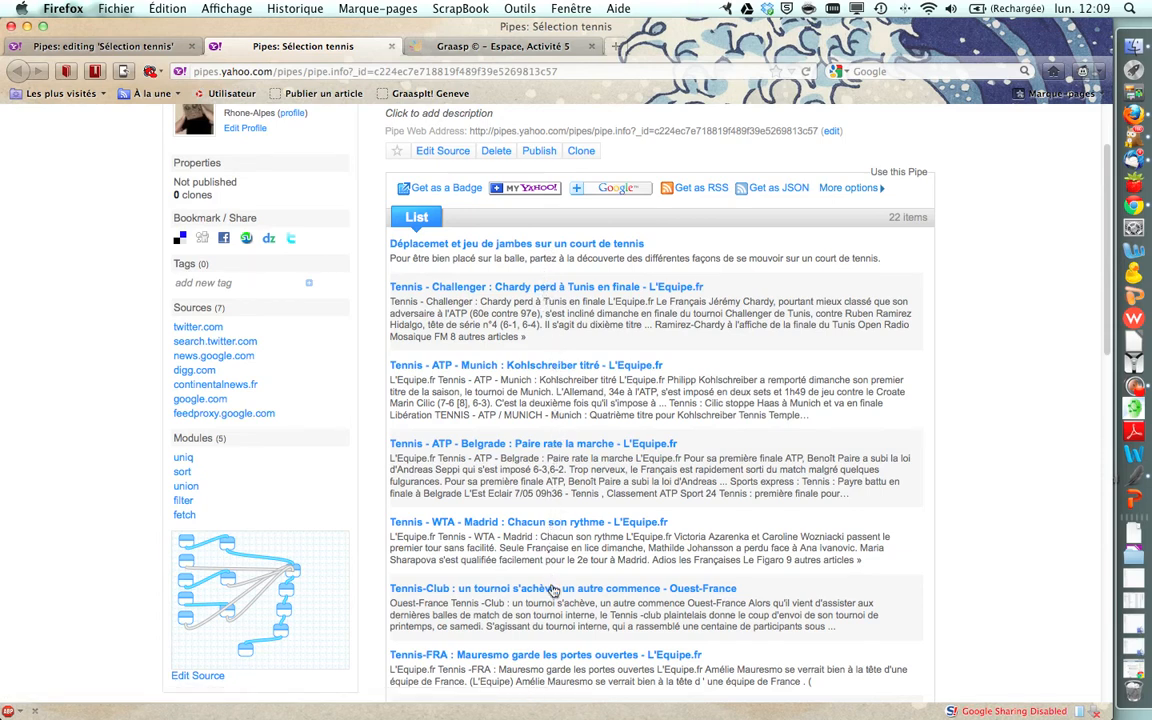
scroll(552, 597, down, 5)
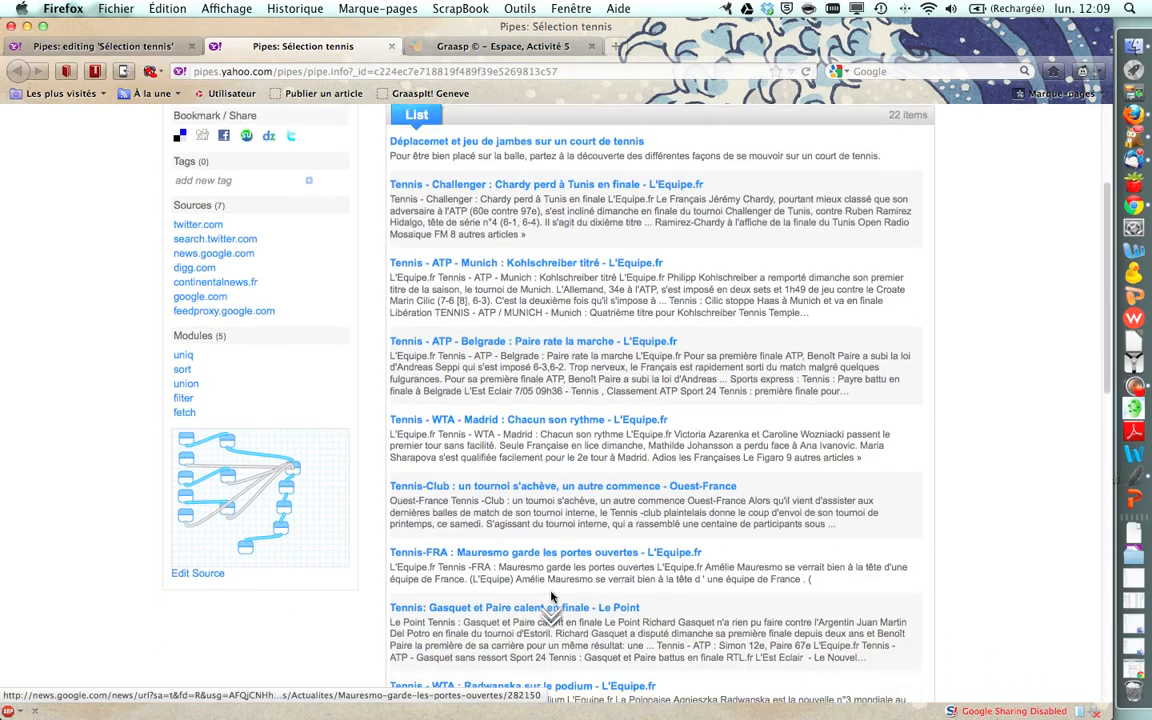
scroll(552, 597, up, 8)
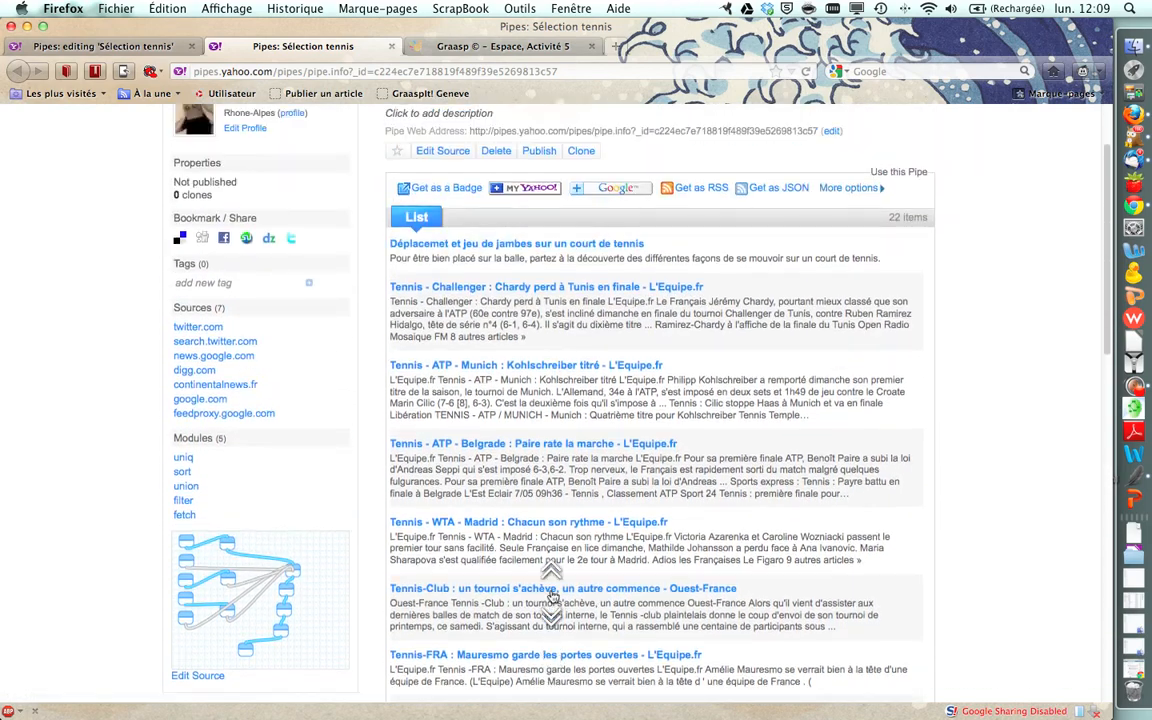